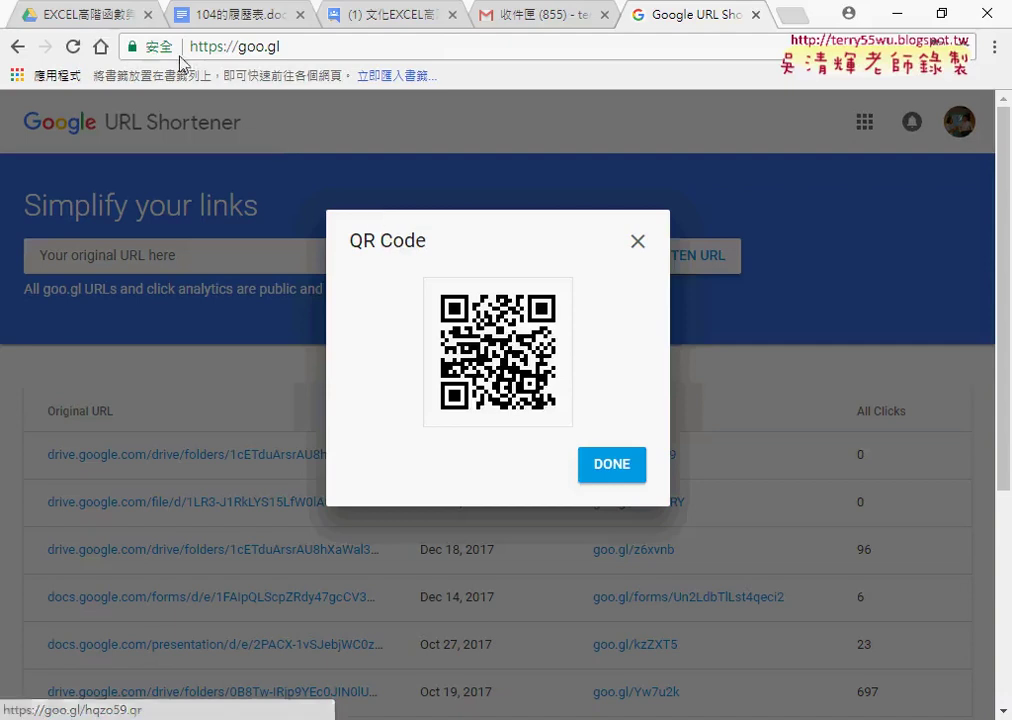
Step: Close the sharing dialog of the EXCEL高階函數與大數據VBA自動化 folder in Google Drive
left_click(110, 20)
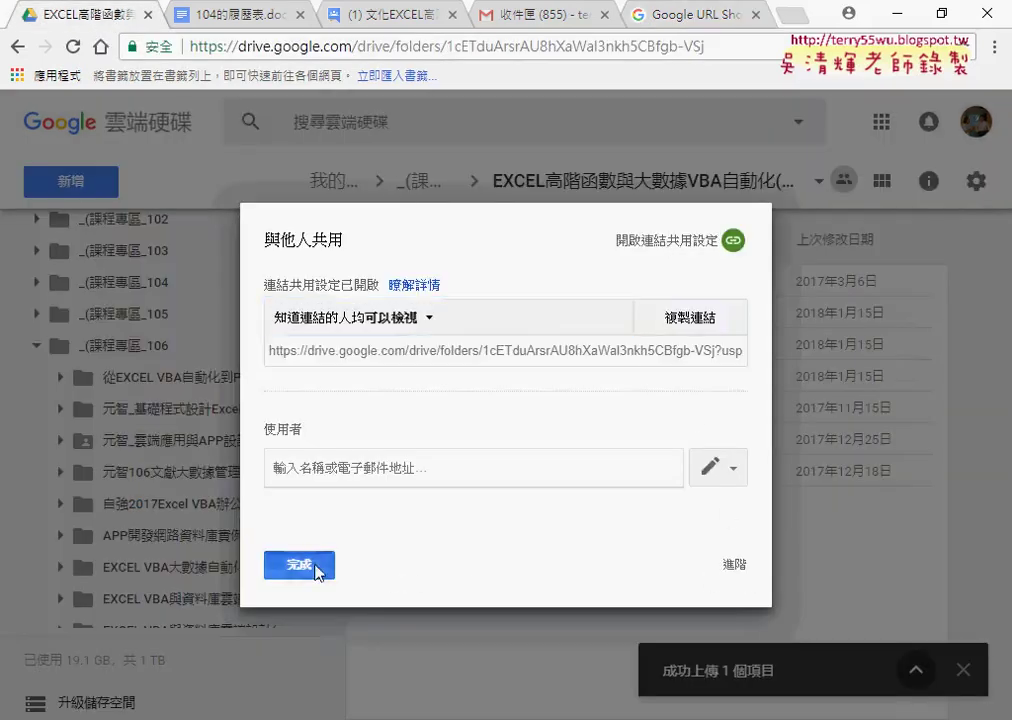
left_click(300, 566)
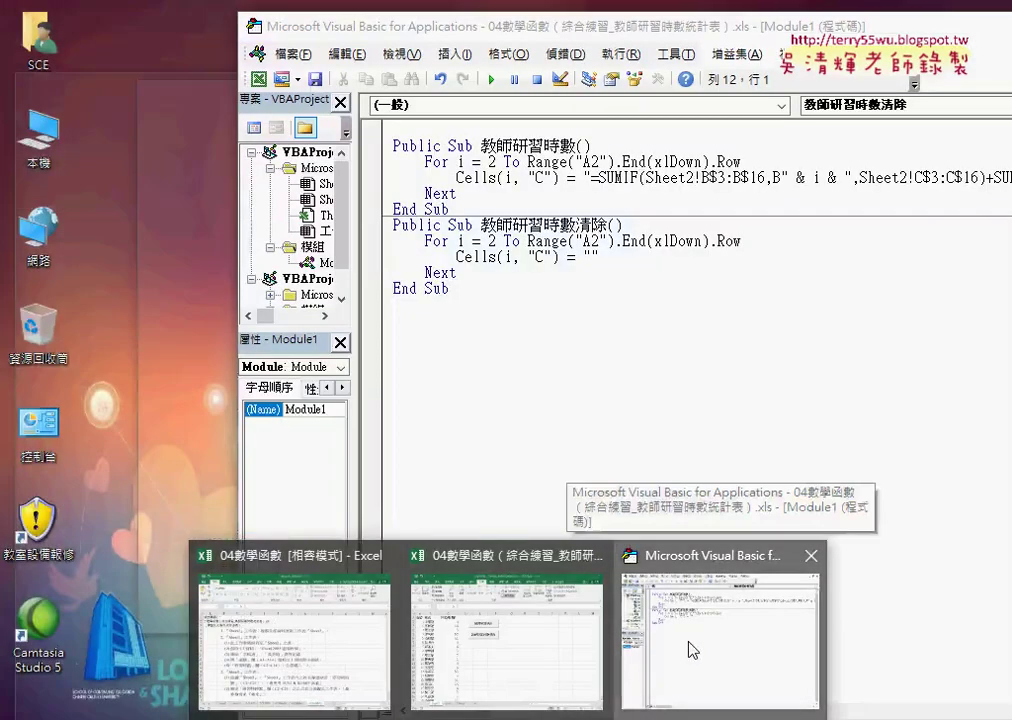
Step: Cancel Unprotect Sheet, then run the 教師研習時數清除 macro, triggering runtime error 1004
left_click(689, 648)
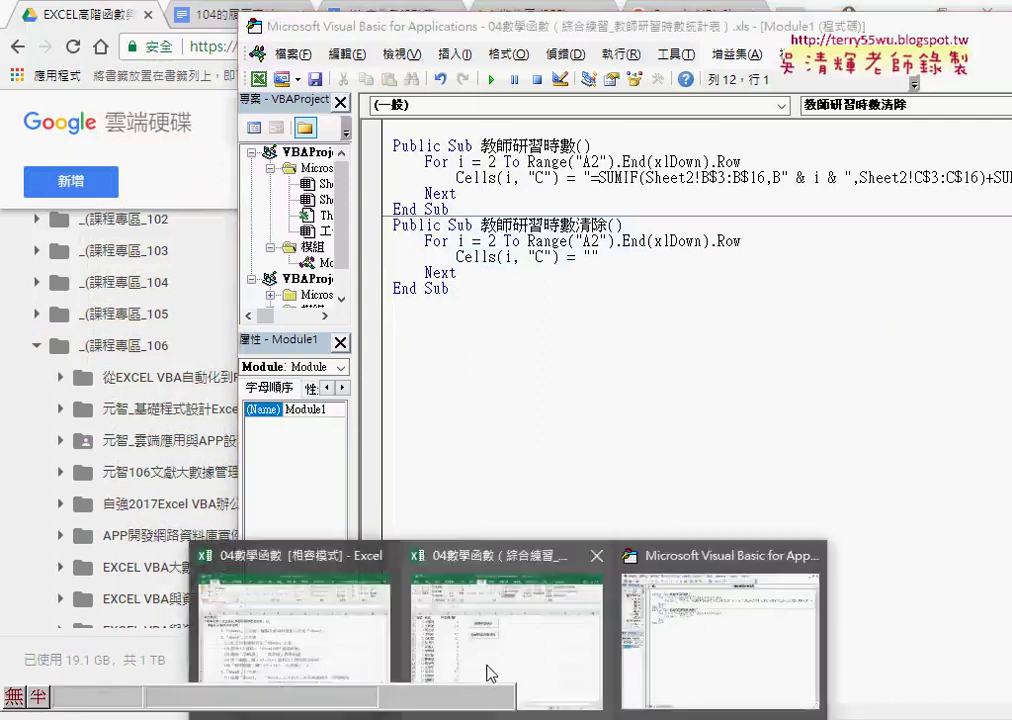
left_click(486, 615)
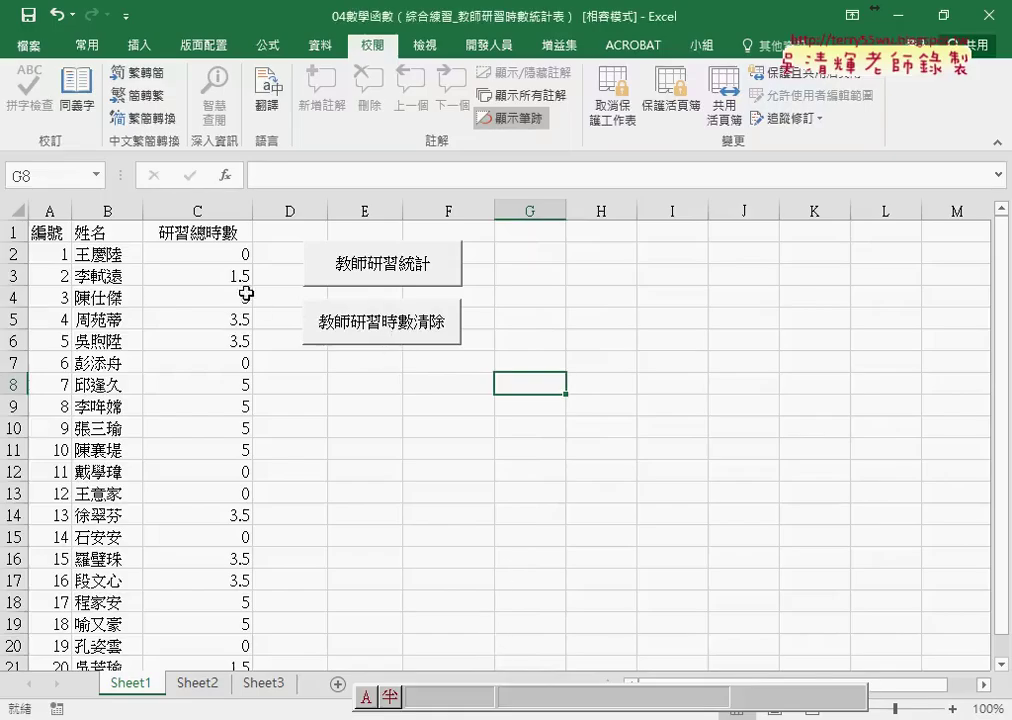
left_click(625, 125)
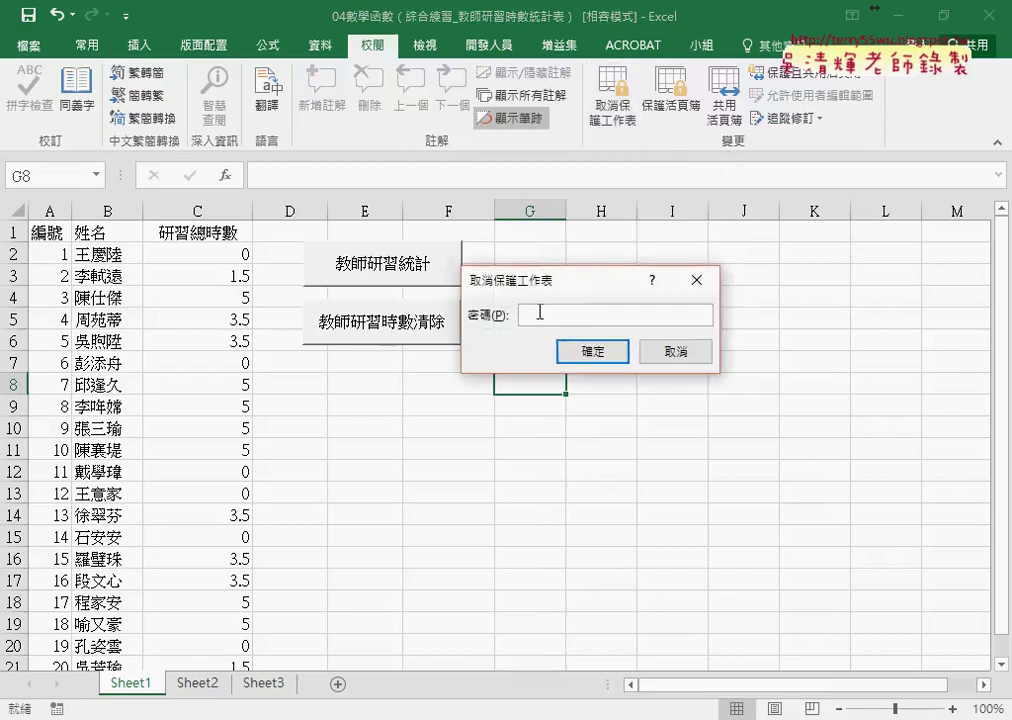
left_click(667, 352)
left_click(605, 366)
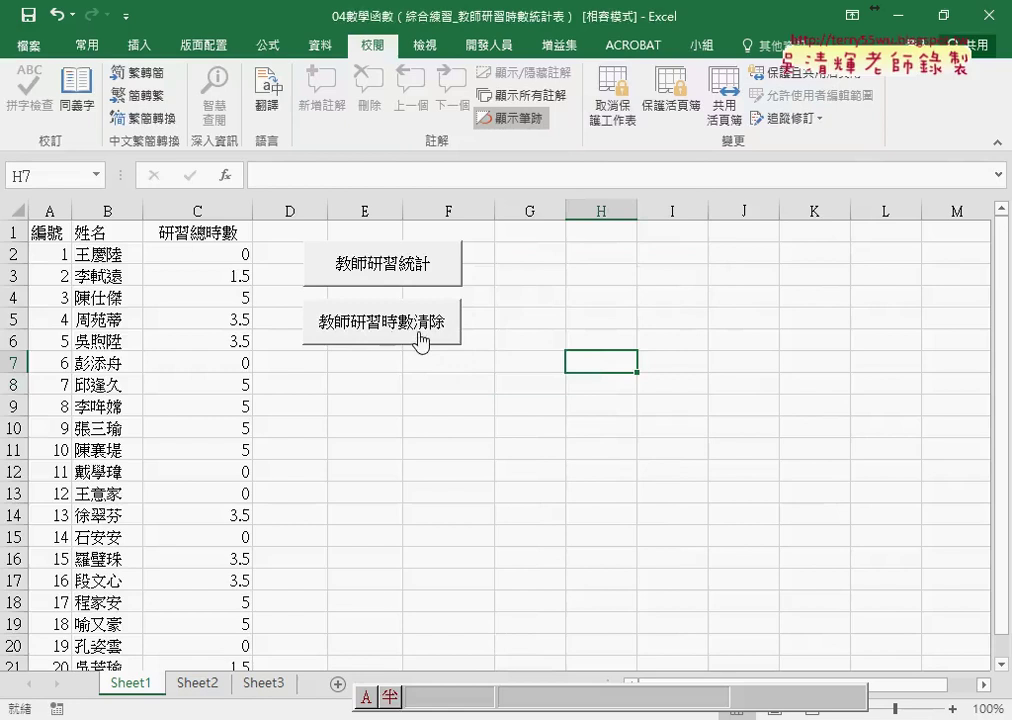
left_click(420, 342)
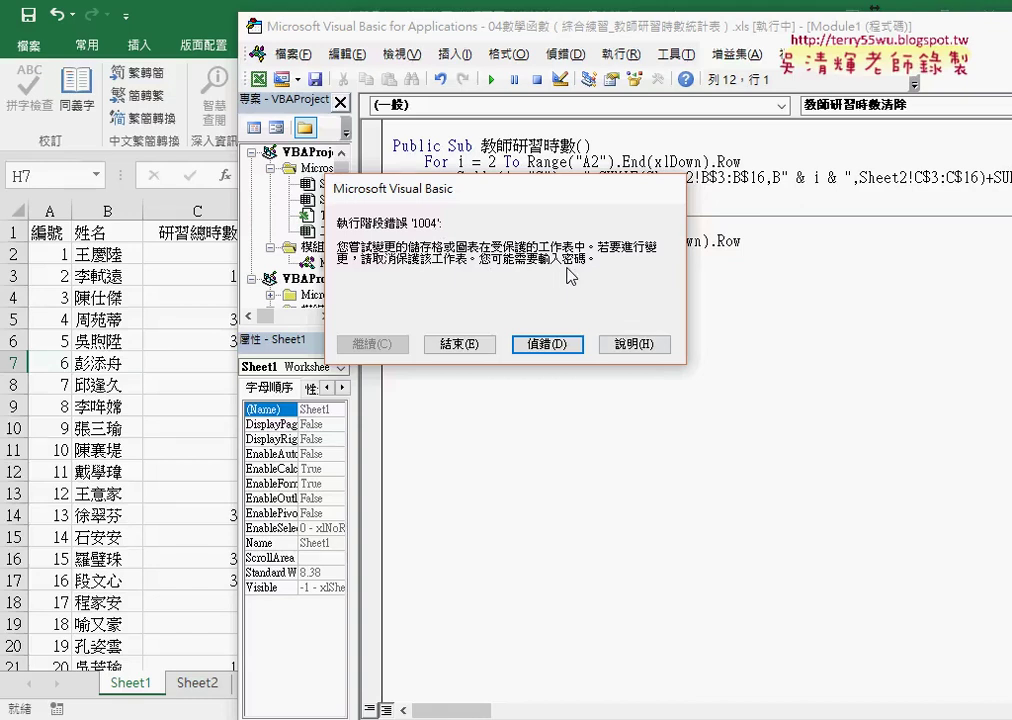
Step: Debug error 1004 to the failing line and insert an indented blank line after the Sub line
left_click(560, 344)
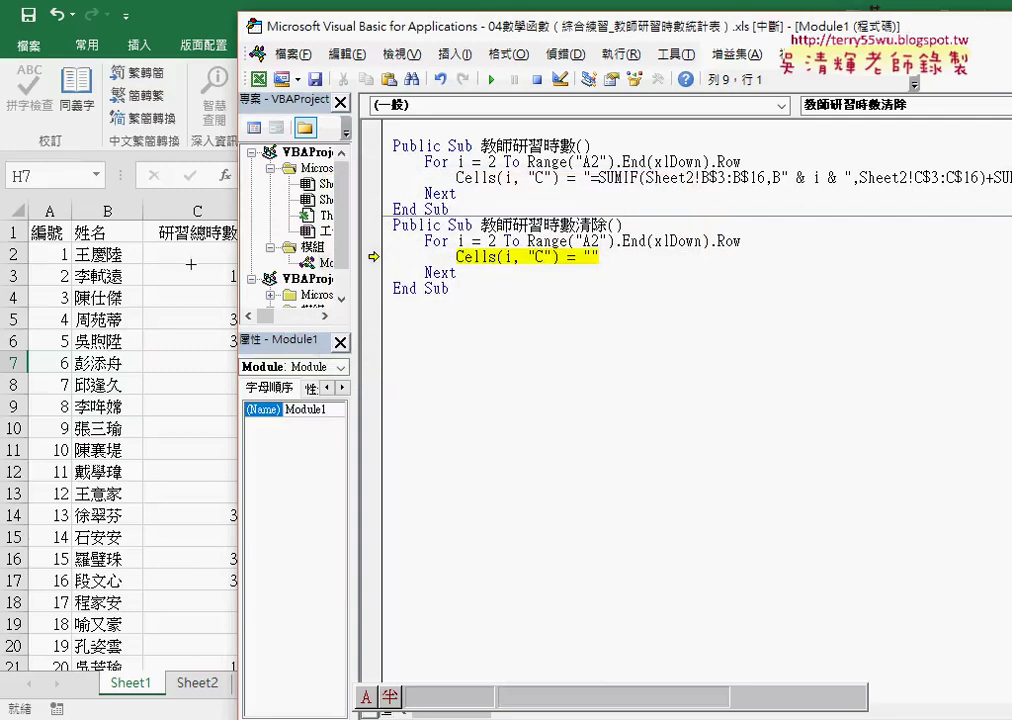
left_click_drag(239, 259, 313, 259)
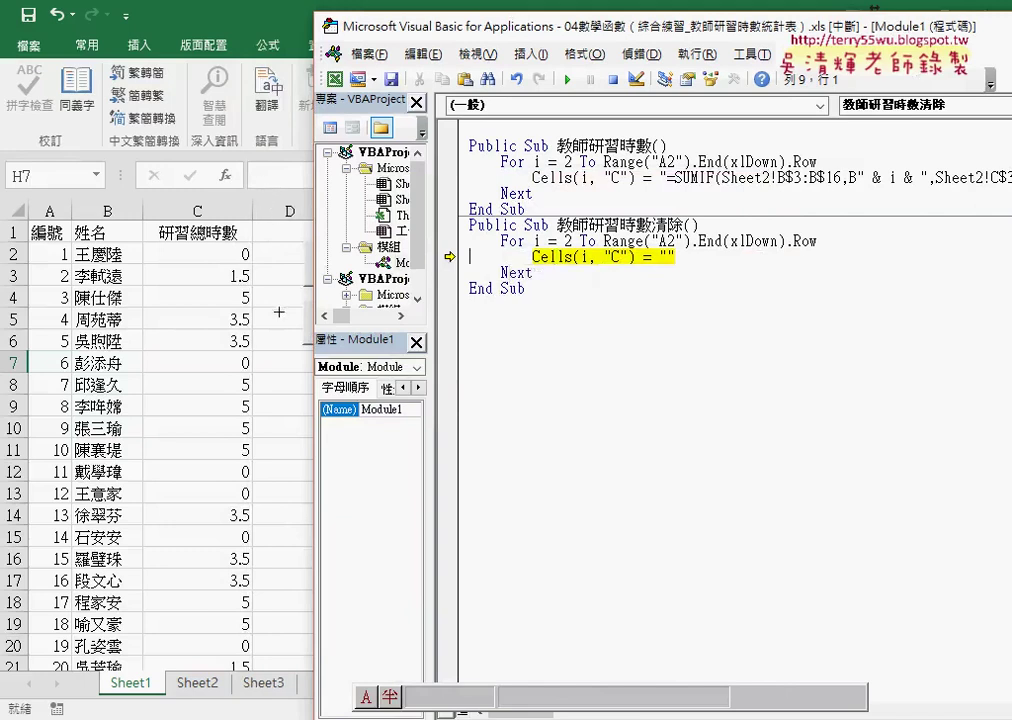
left_click(274, 388)
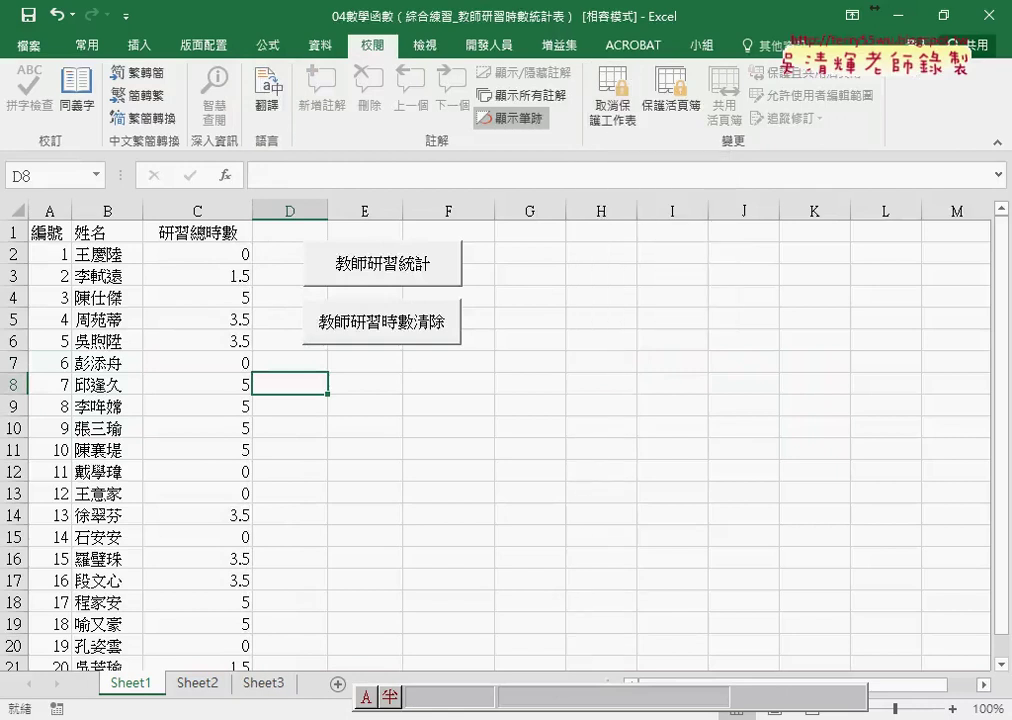
left_click(712, 620)
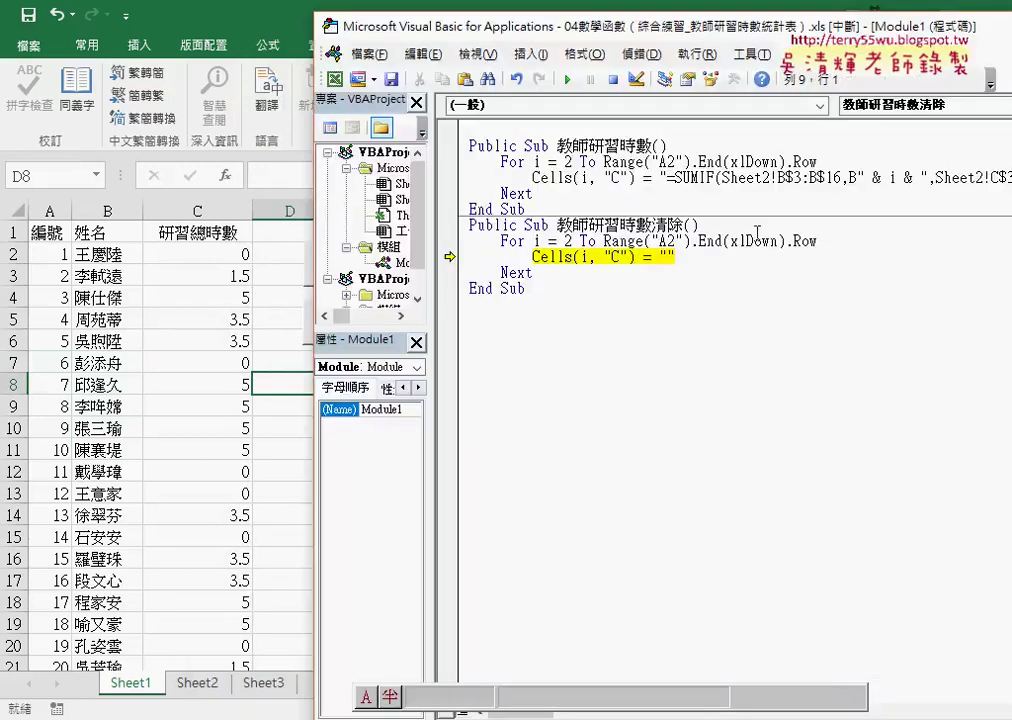
key("Return")
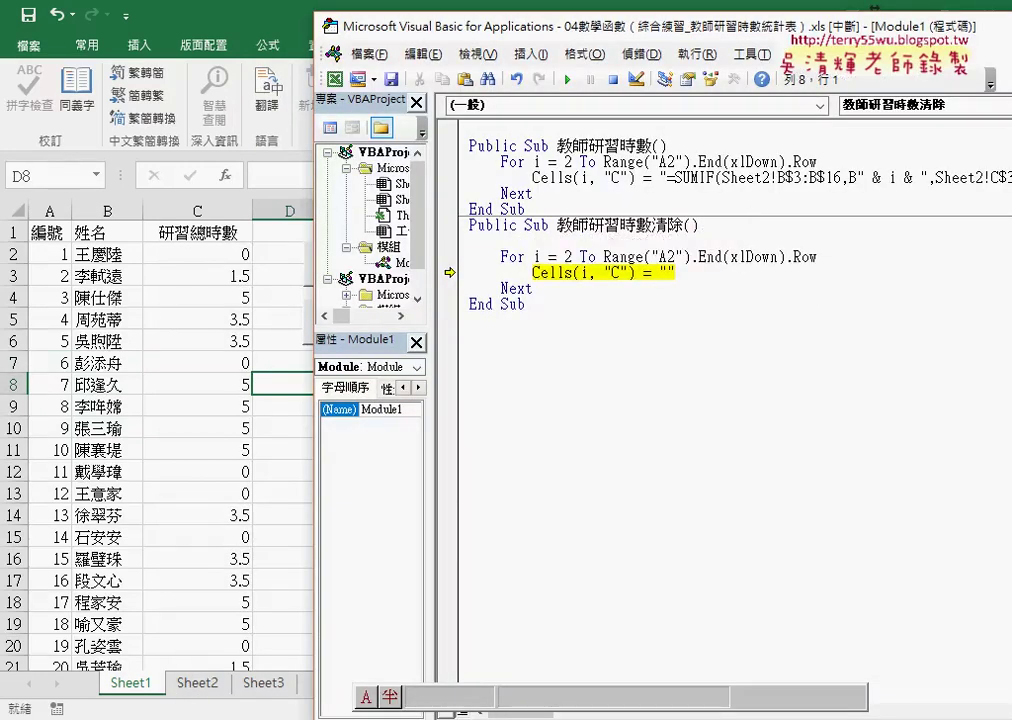
key("Tab")
Step: Type activesheet.unprotect on the new first line of the 教師研習時數清除 macro
type("active")
type("sheet")
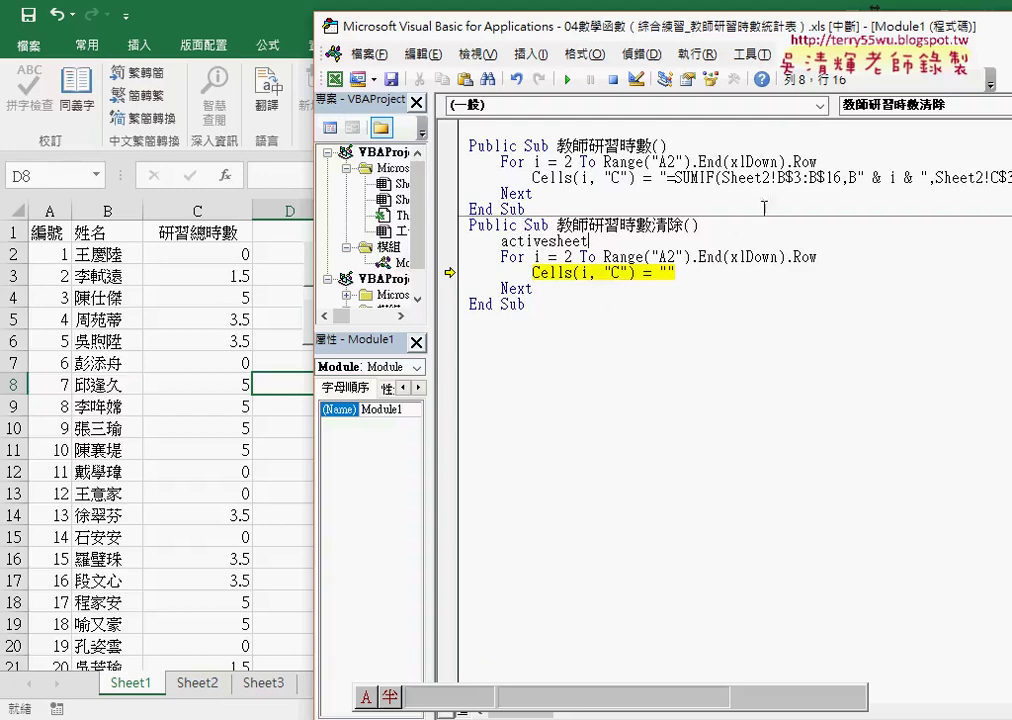
left_click_drag(594, 241, 549, 241)
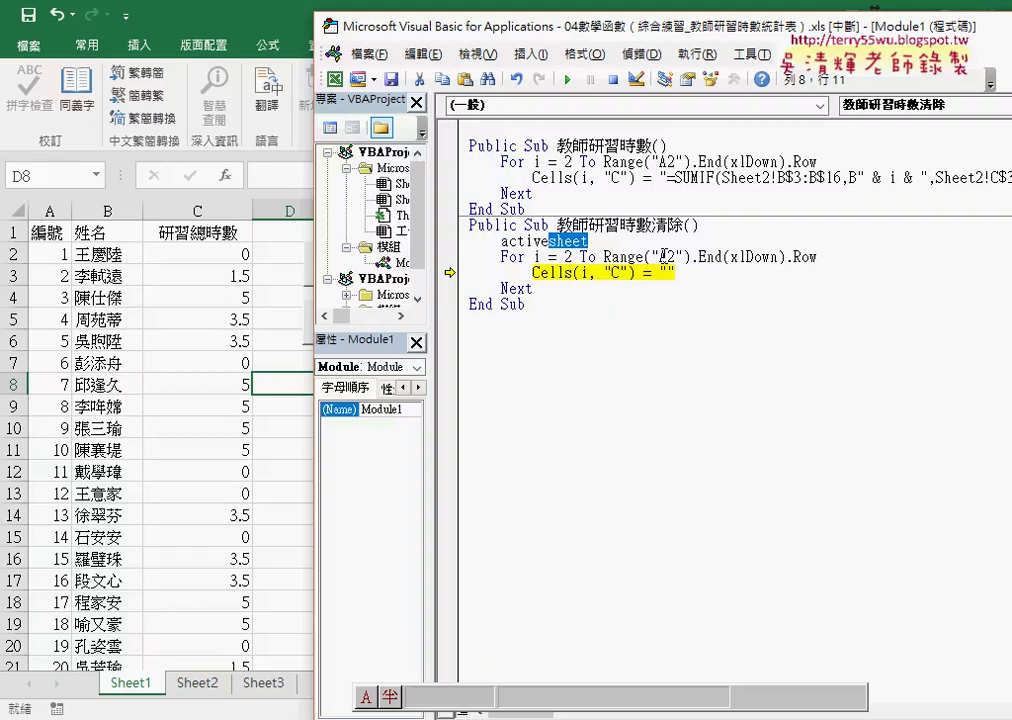
left_click(622, 241)
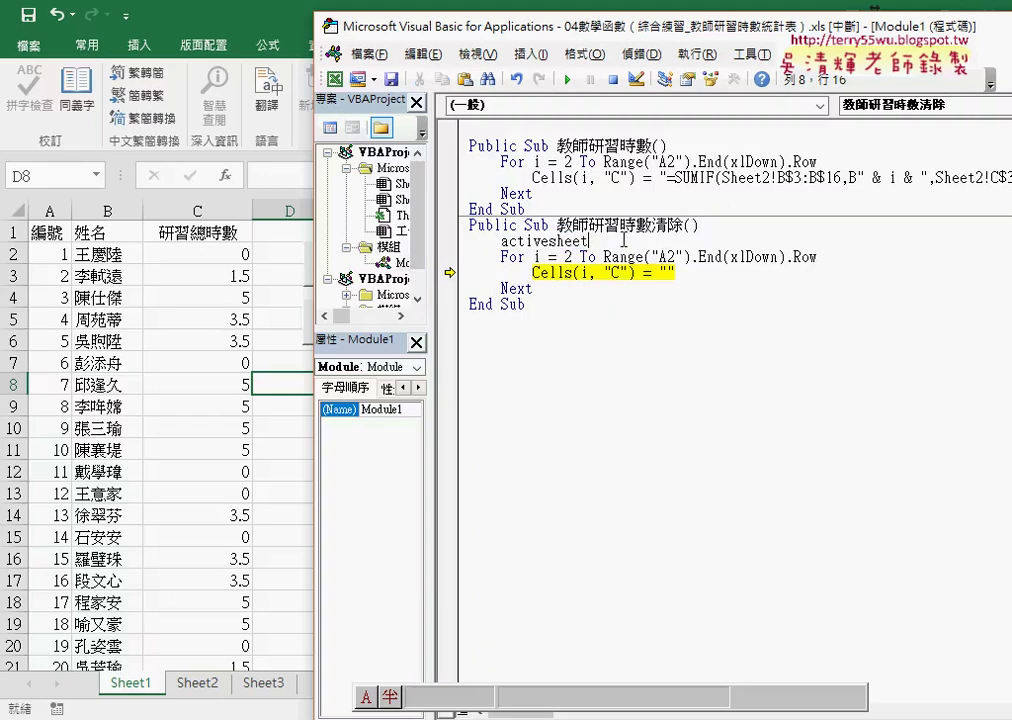
type(".")
type("un")
type("protect")
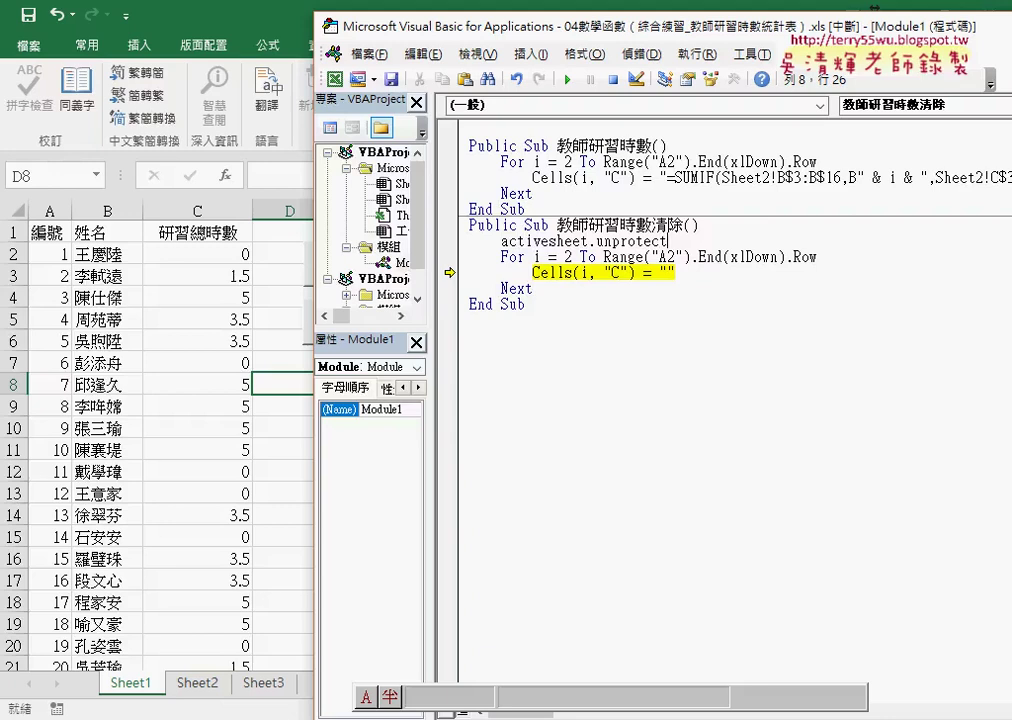
type("\"")
type(")")
left_click_drag(596, 242, 666, 243)
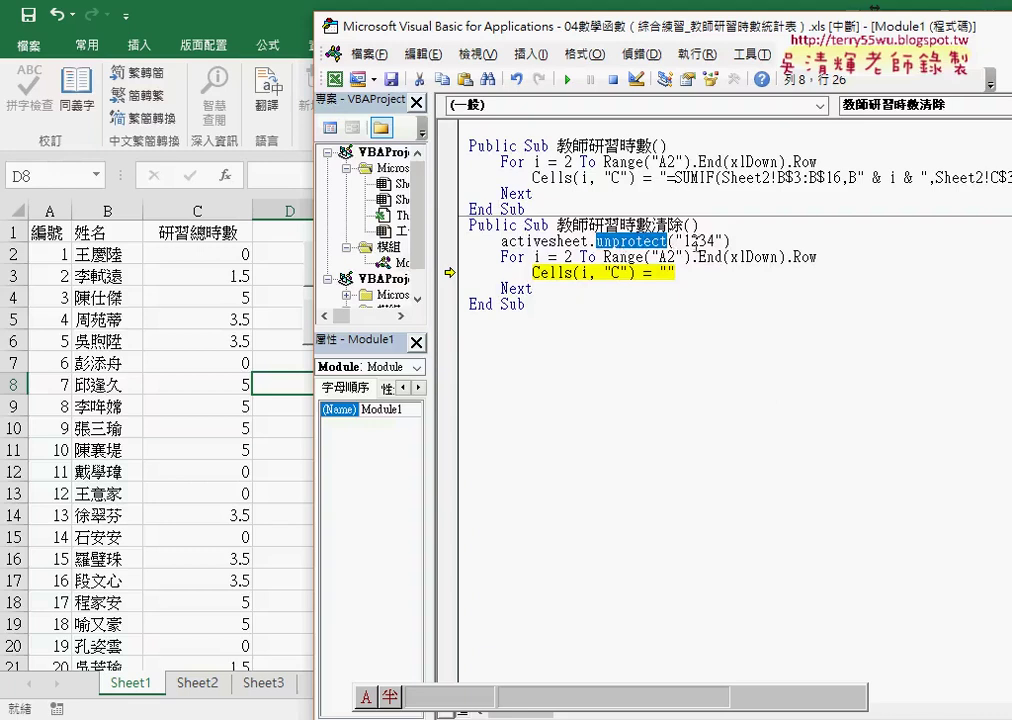
left_click_drag(733, 242, 669, 242)
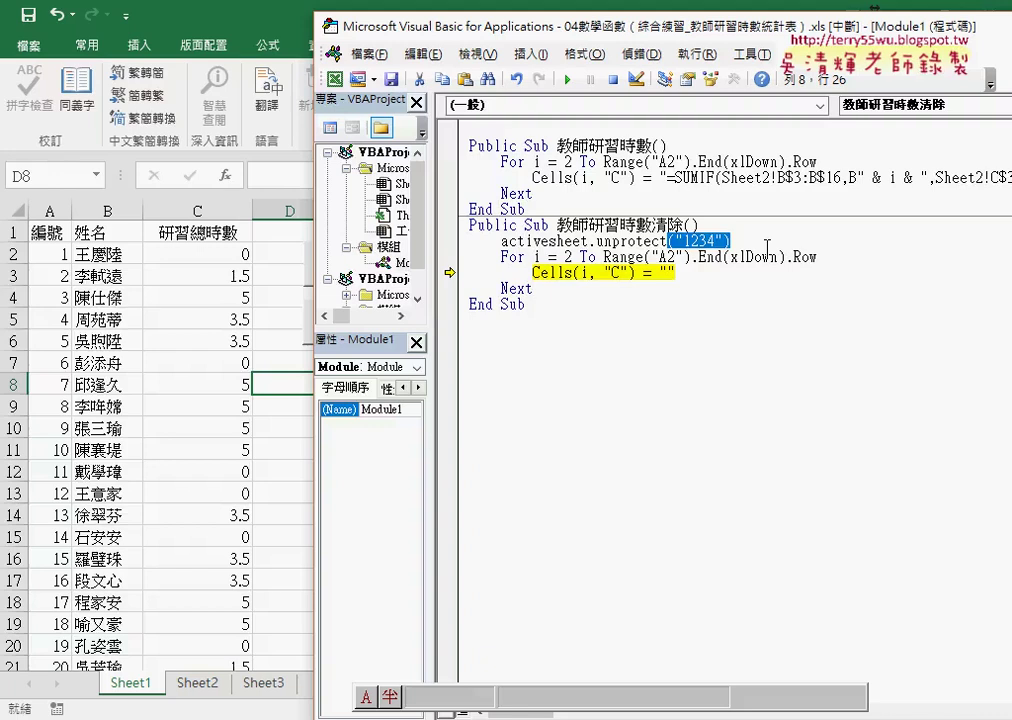
left_click(719, 263)
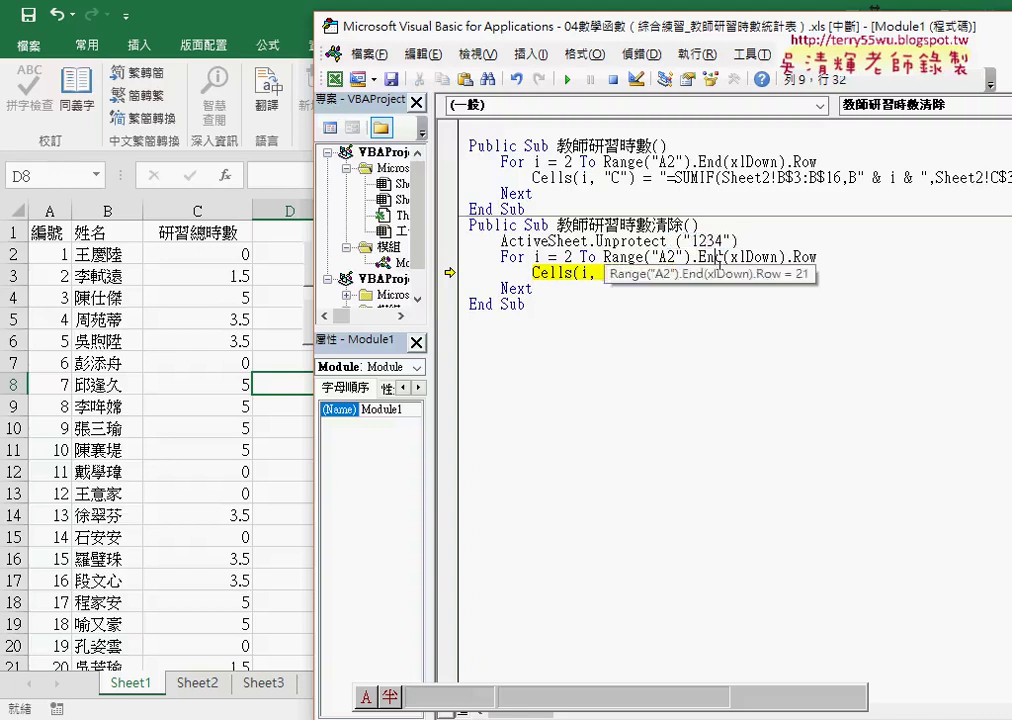
left_click(501, 241)
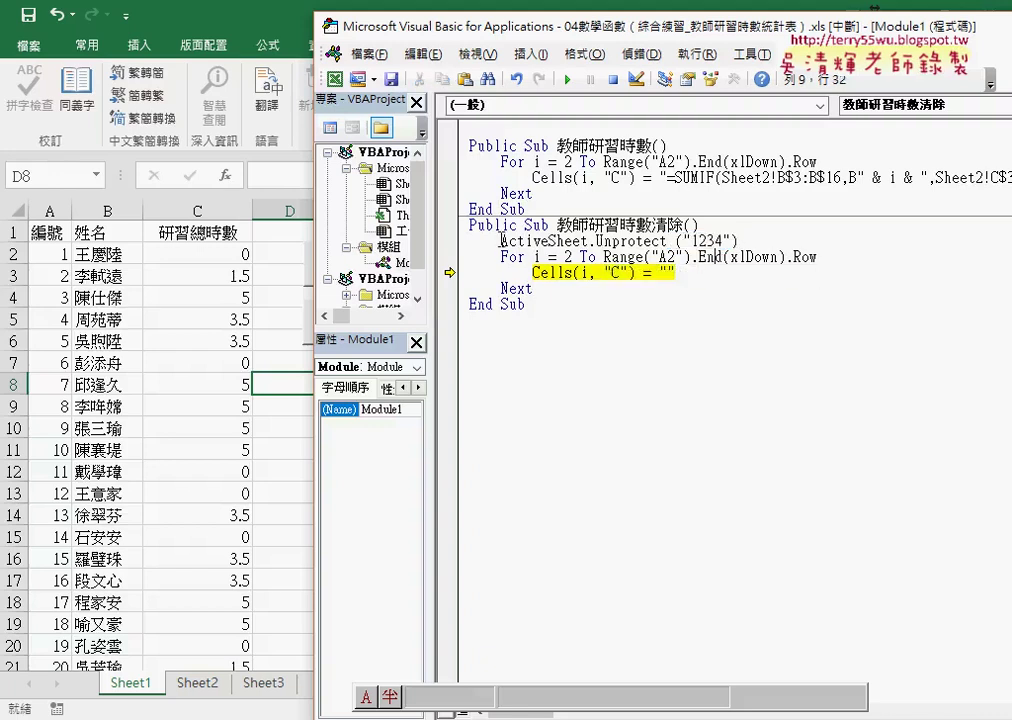
left_click(600, 242)
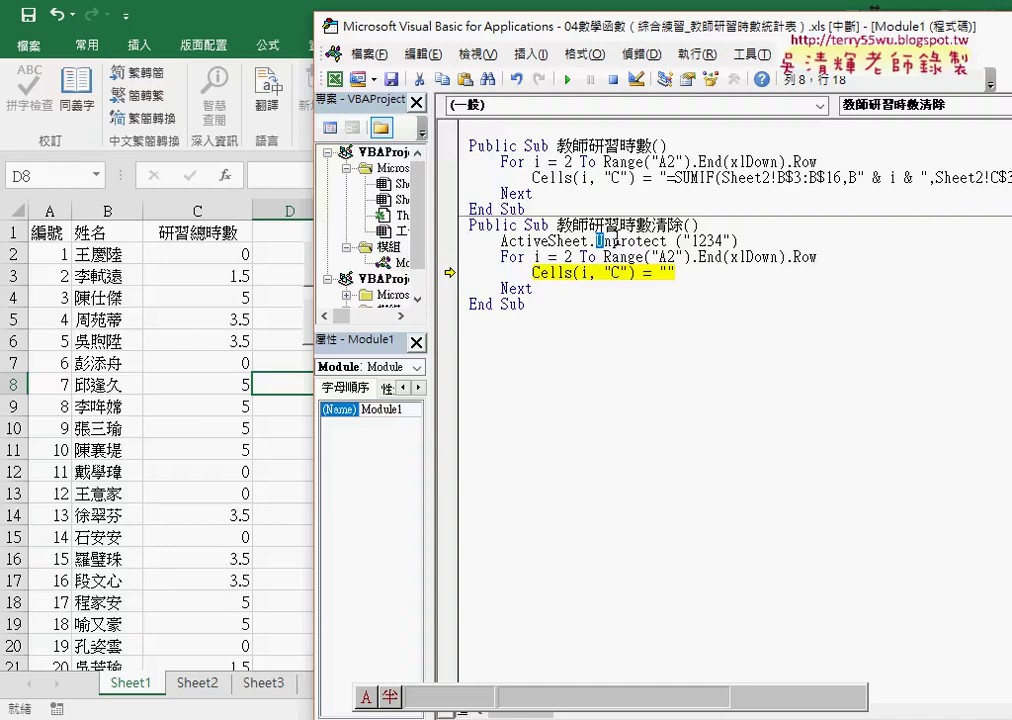
mouse_move(680, 257)
left_click(543, 288)
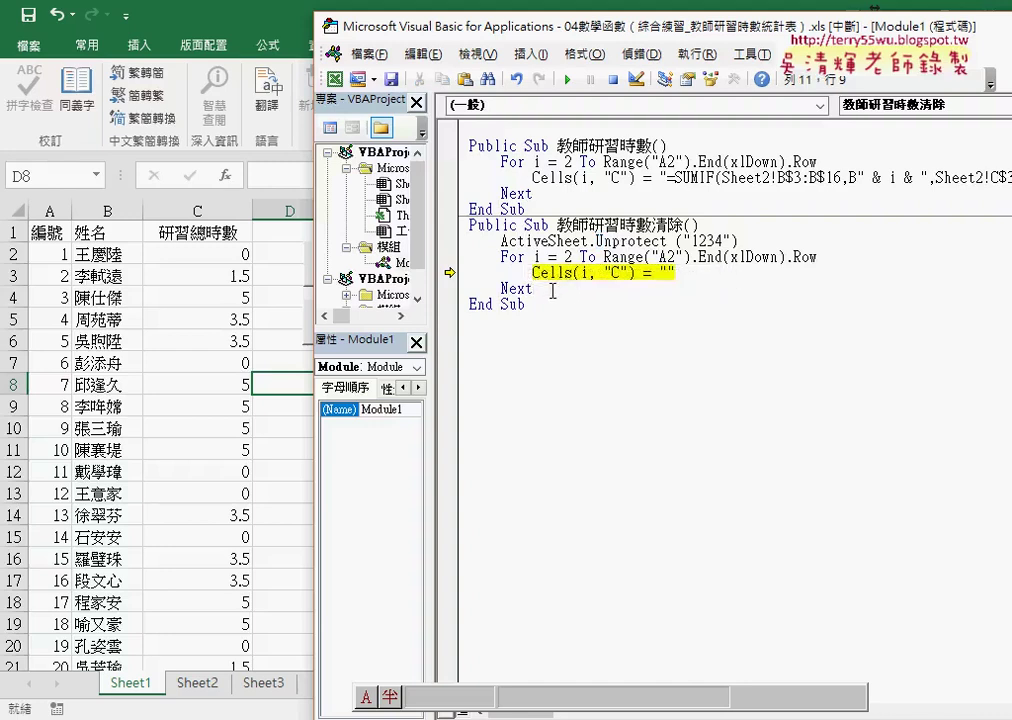
key("Return")
left_click(507, 256)
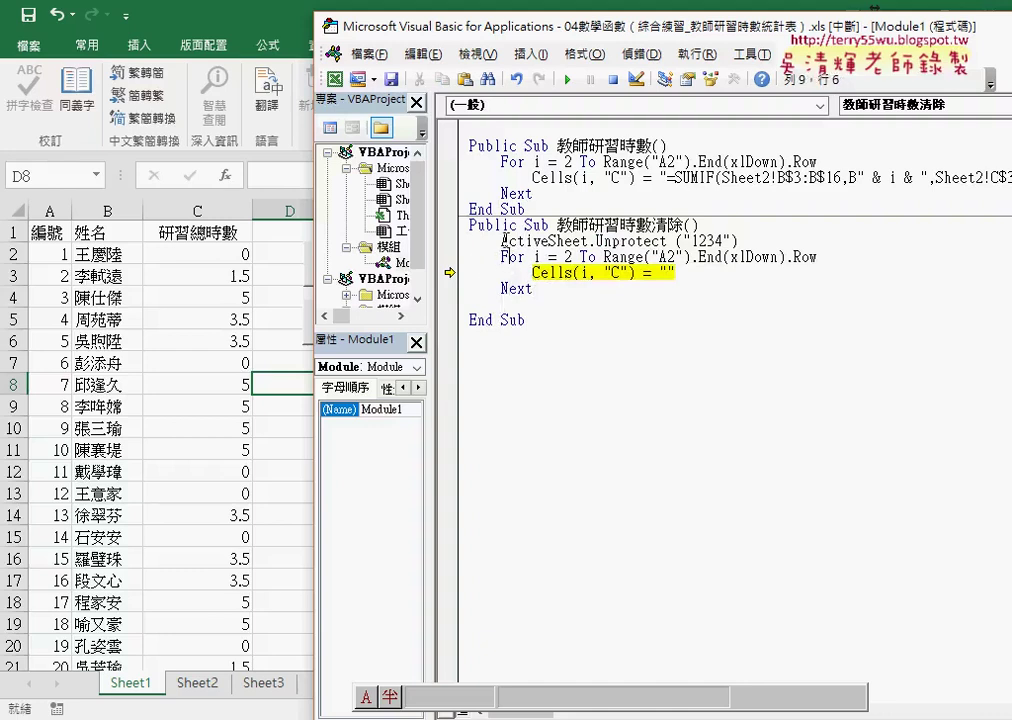
left_click_drag(502, 240, 748, 238)
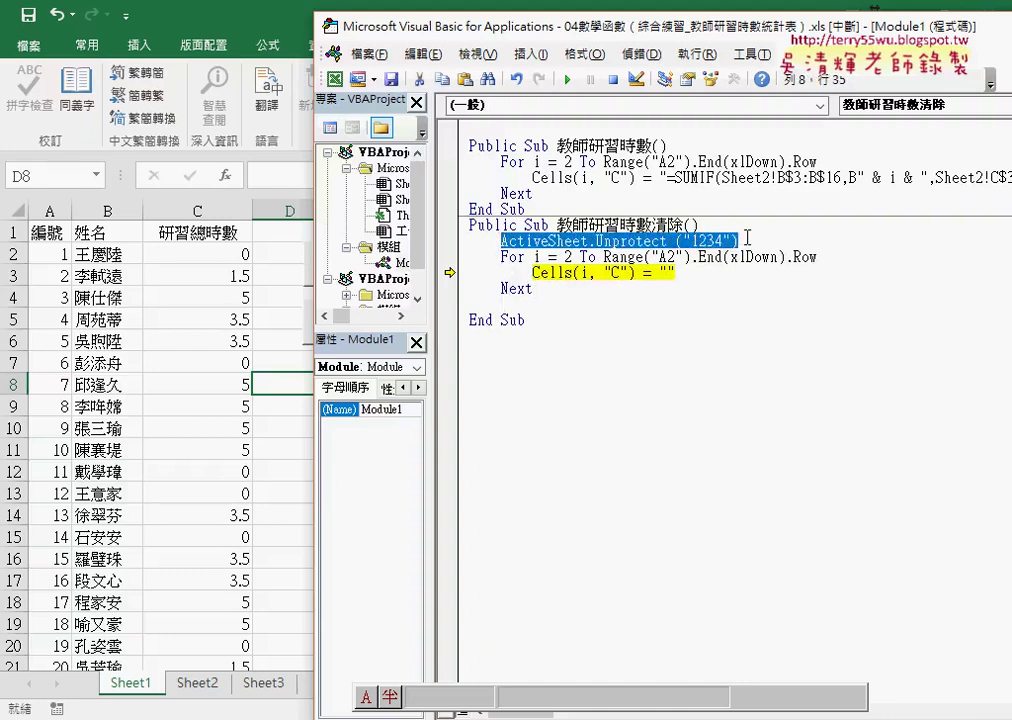
left_click(505, 303)
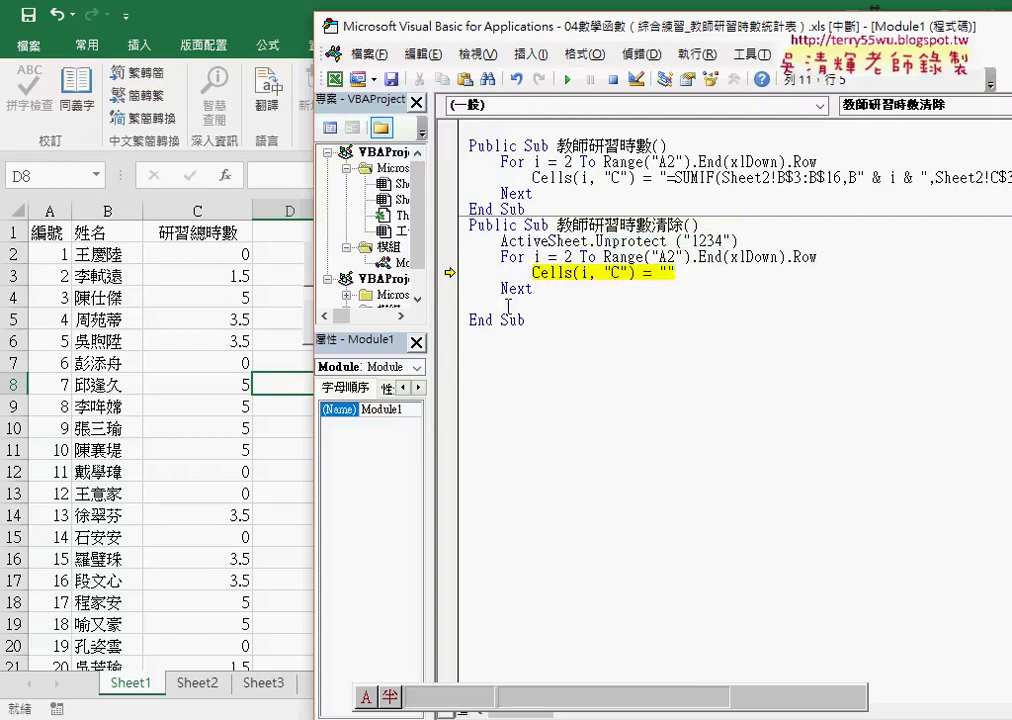
left_click(517, 256)
left_click(514, 304)
mouse_move(501, 241)
left_mouse_down()
mouse_move(745, 243)
mouse_move(538, 318)
left_mouse_up()
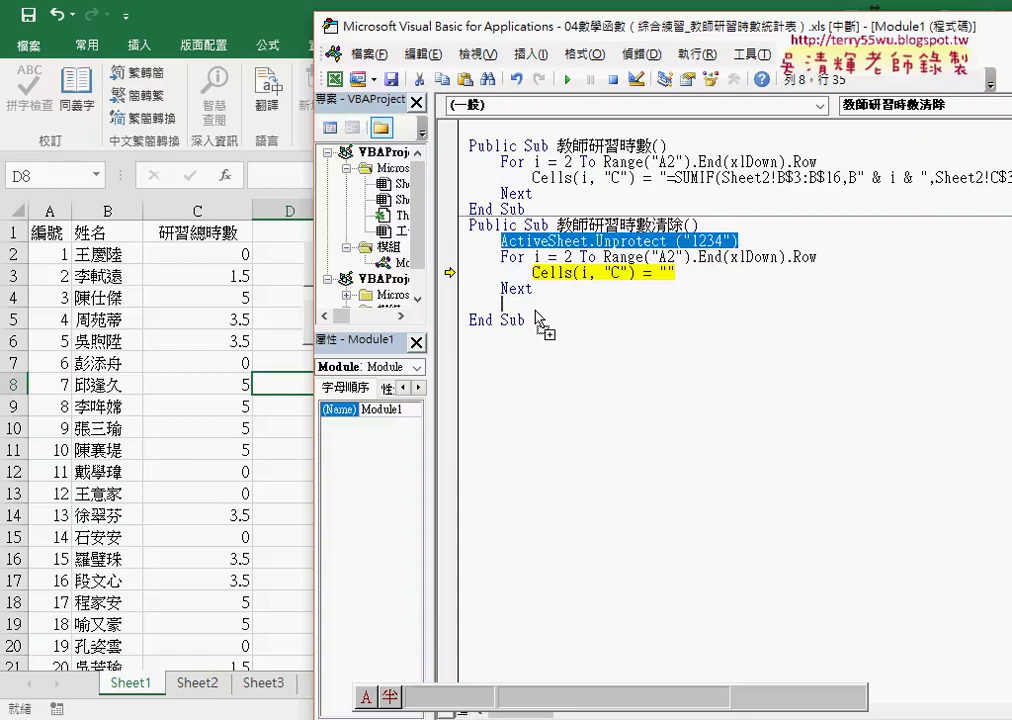
left_click_drag(538, 318, 538, 318)
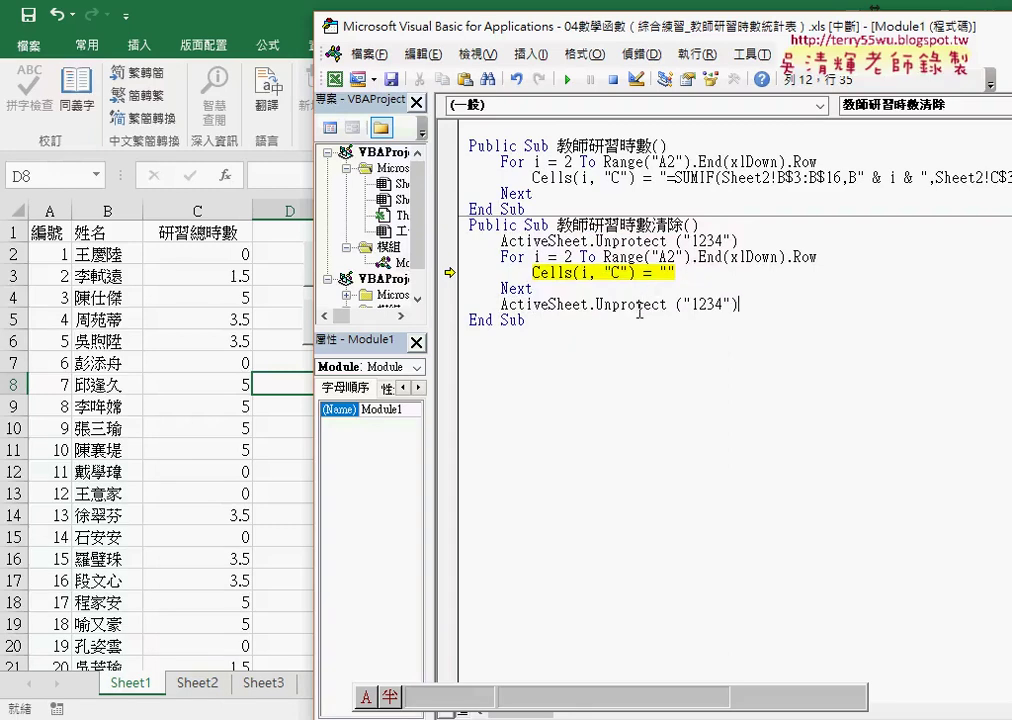
left_click_drag(596, 304, 612, 304)
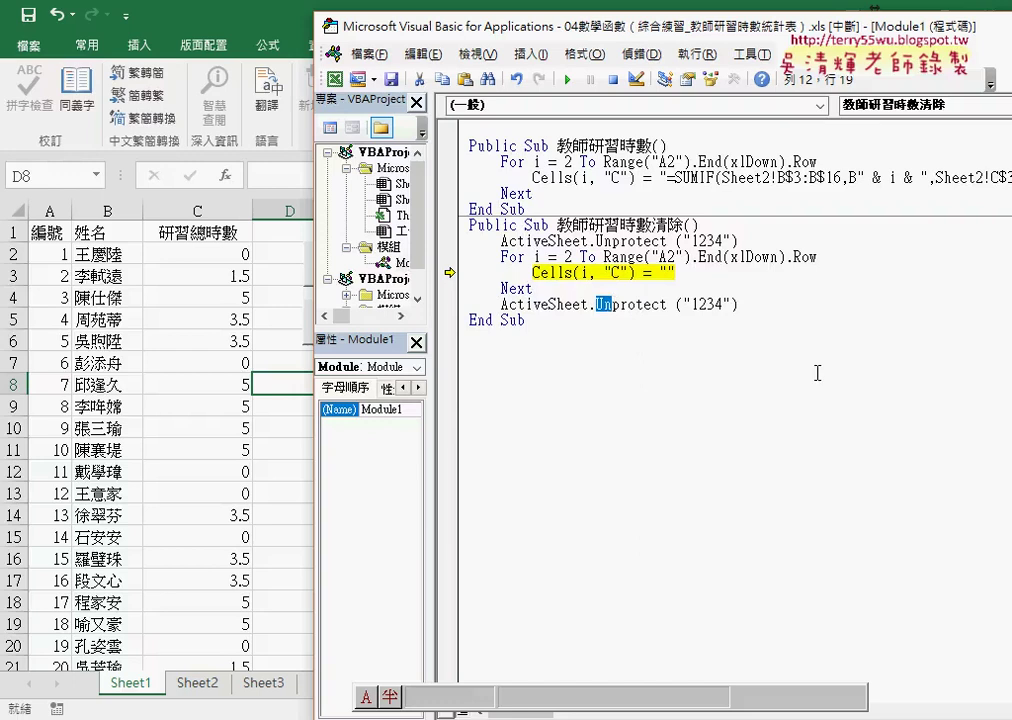
key("Delete")
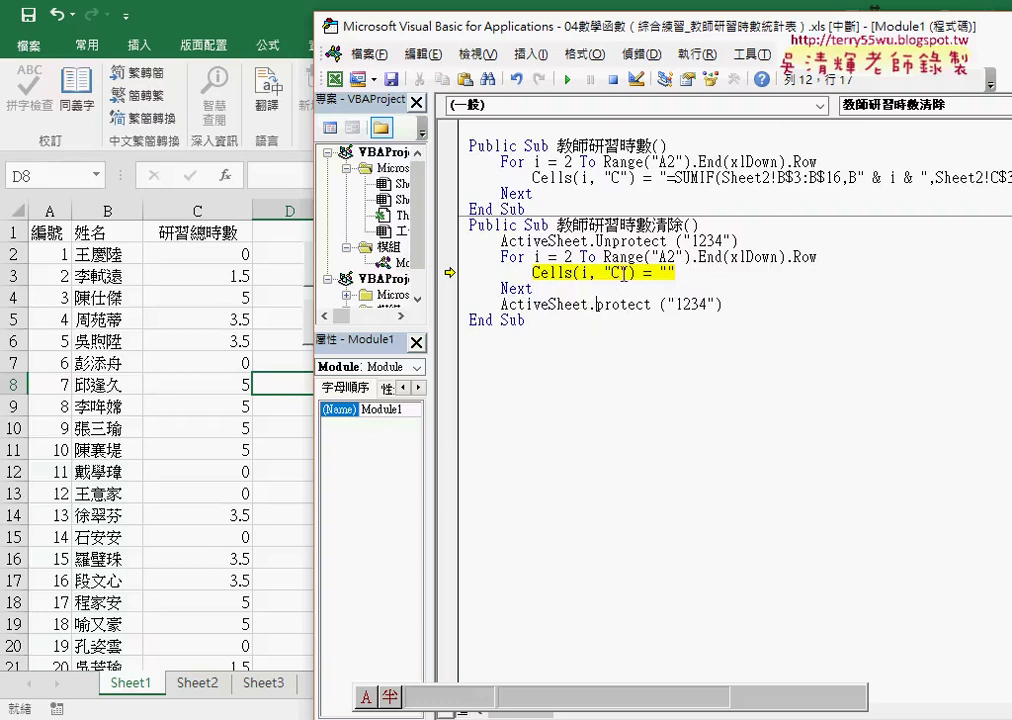
left_click(637, 272)
left_click_drag(450, 288, 447, 262)
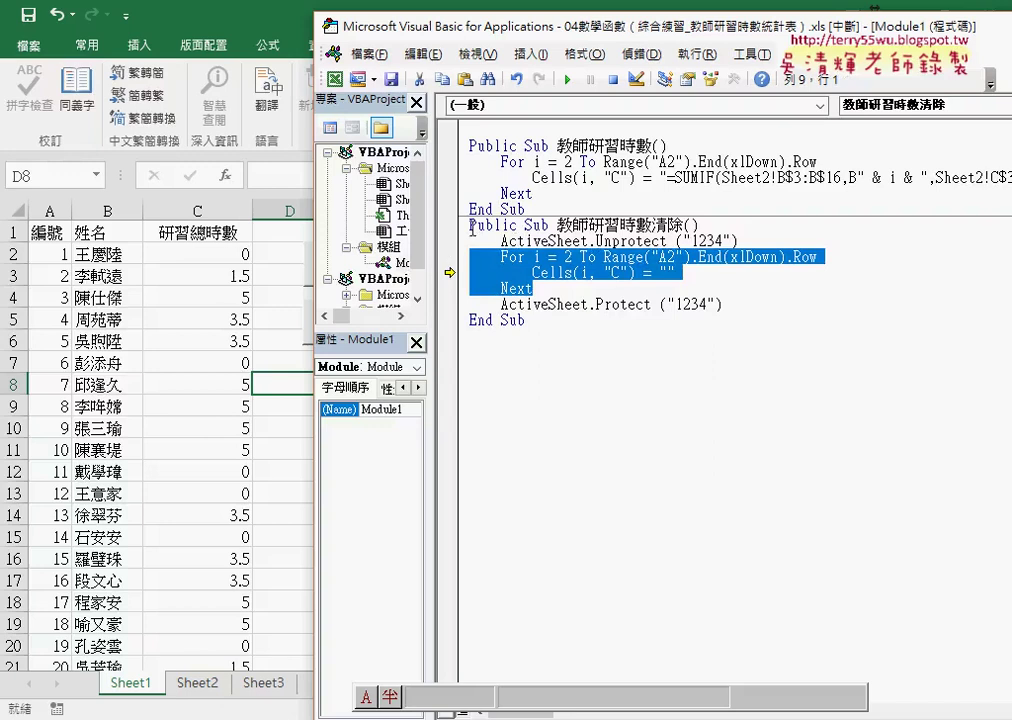
left_click_drag(471, 229, 700, 226)
left_click_drag(500, 242, 852, 243)
left_click(524, 322)
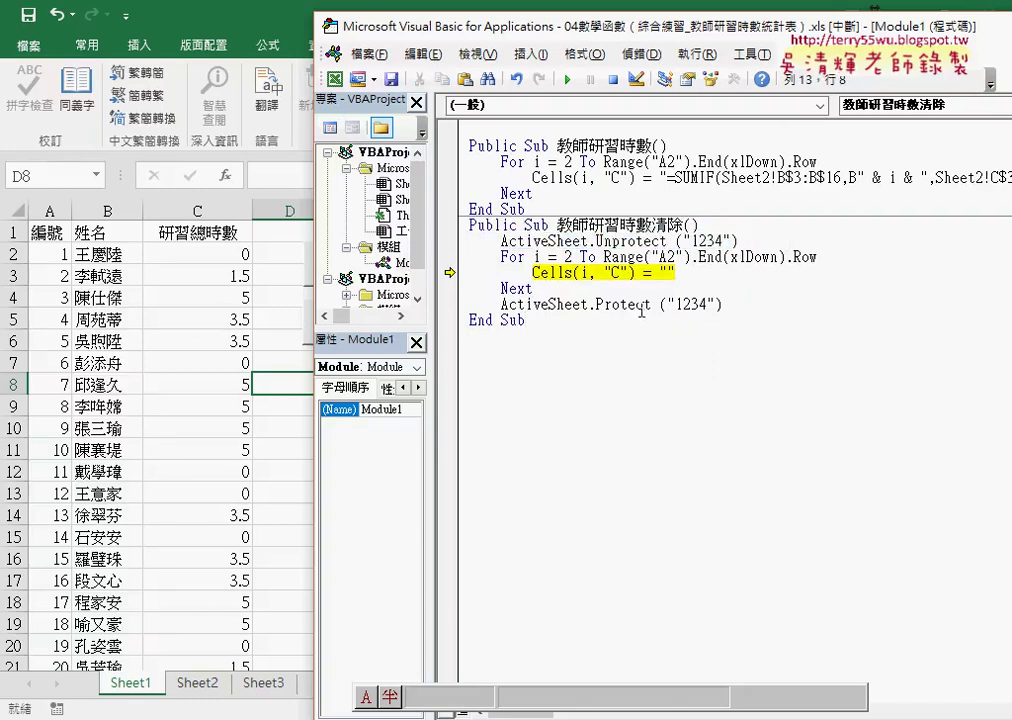
left_click_drag(578, 289, 459, 262)
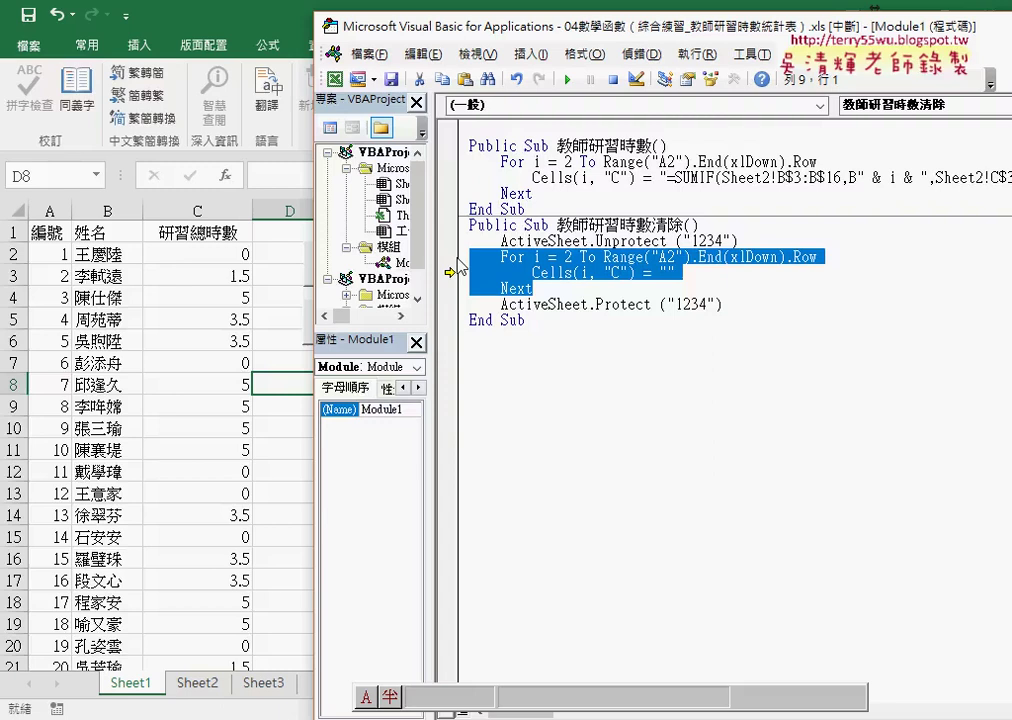
Step: Run the clearing macro and debug its protected-sheet error 1004
left_click(630, 280)
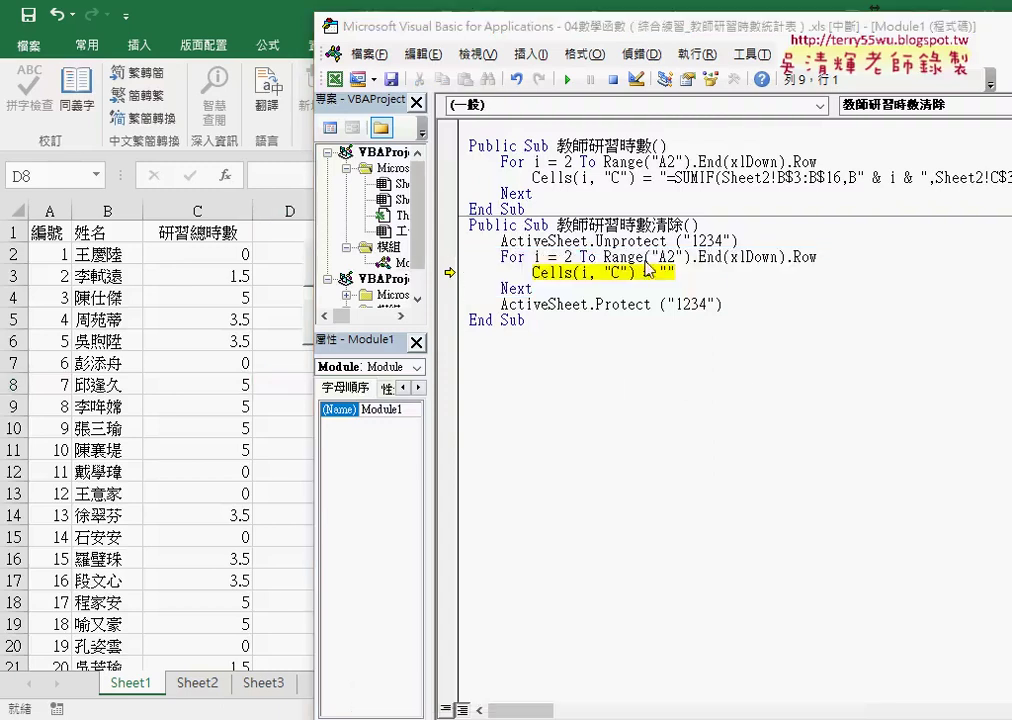
left_click(567, 79)
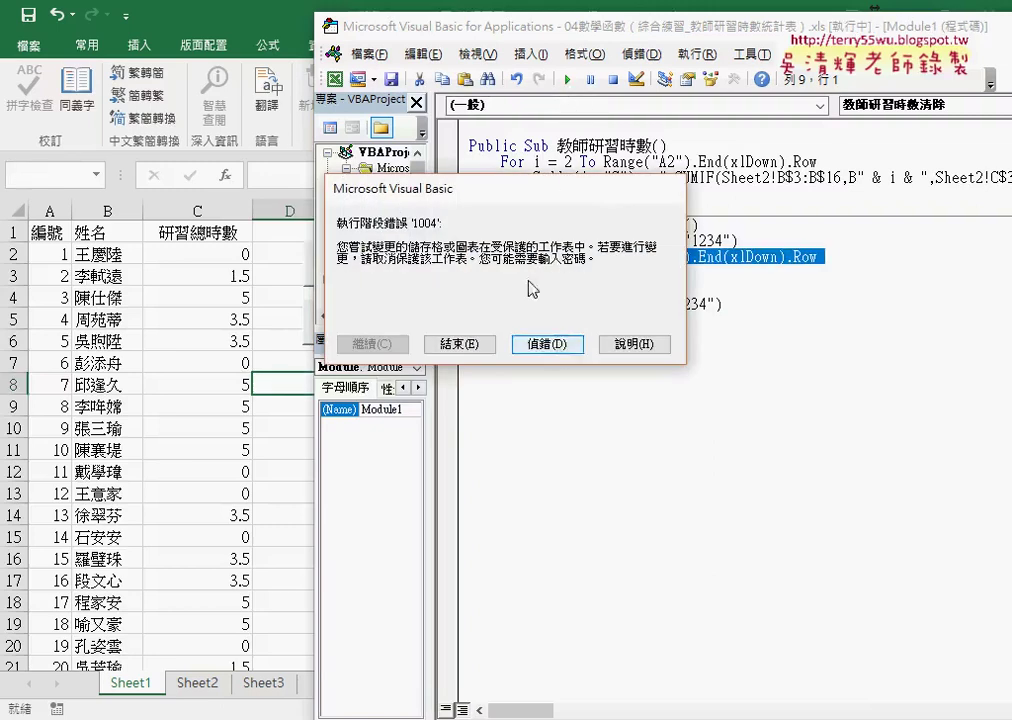
left_click(548, 344)
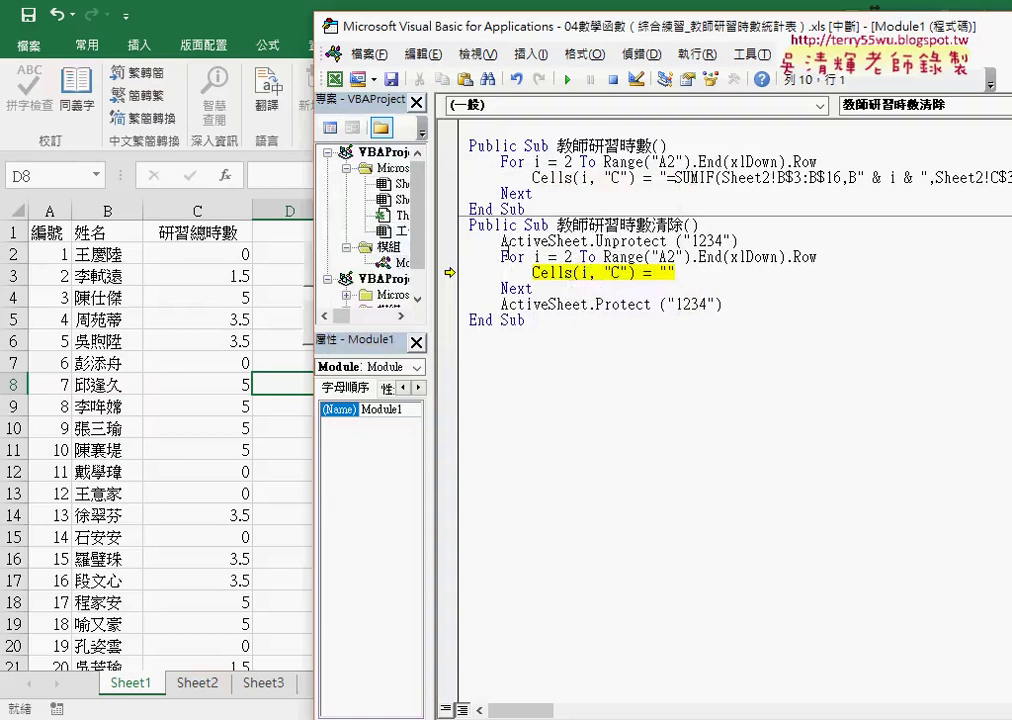
Step: Move the execution point back to the ActiveSheet.Unprotect line and show the workbook's protection status
left_click_drag(501, 241, 747, 240)
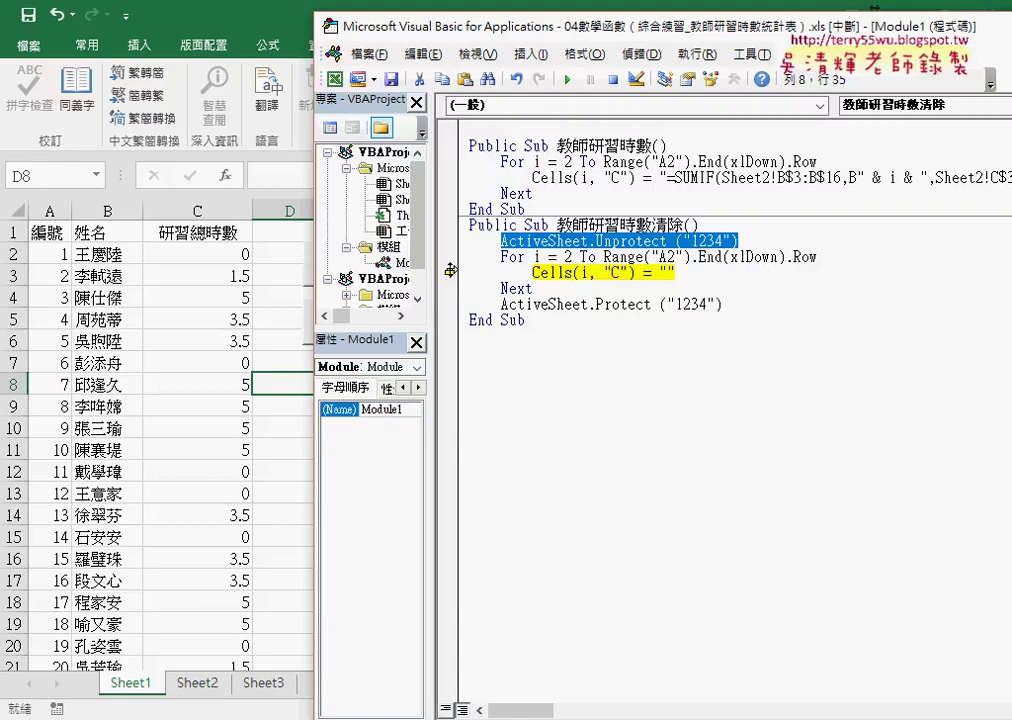
left_click_drag(450, 270, 450, 240)
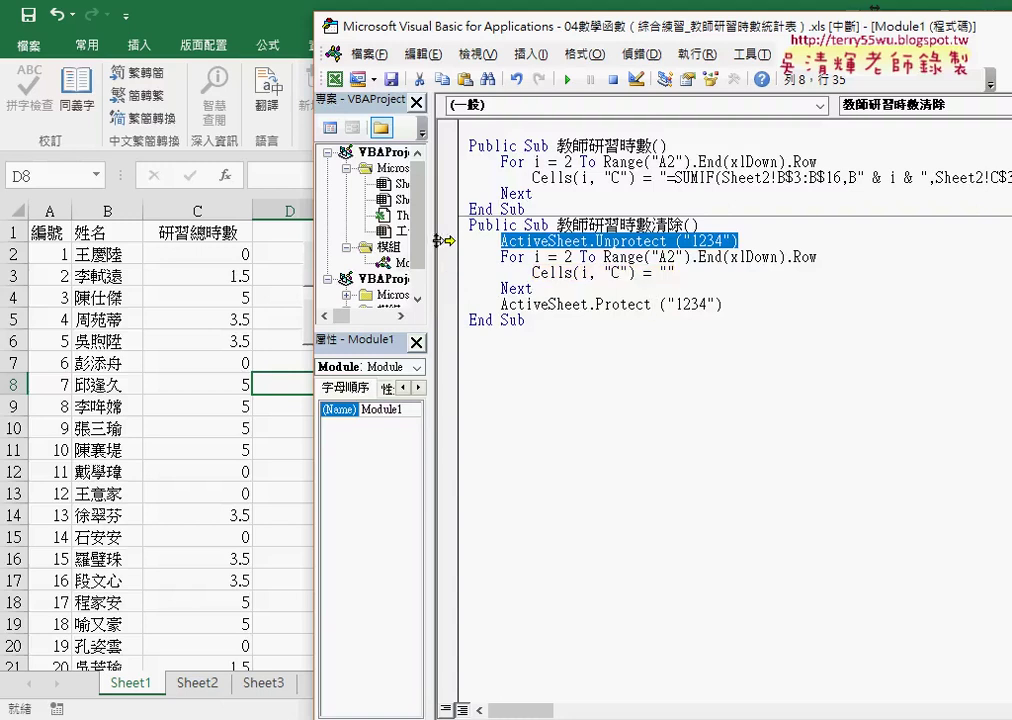
left_click(528, 257)
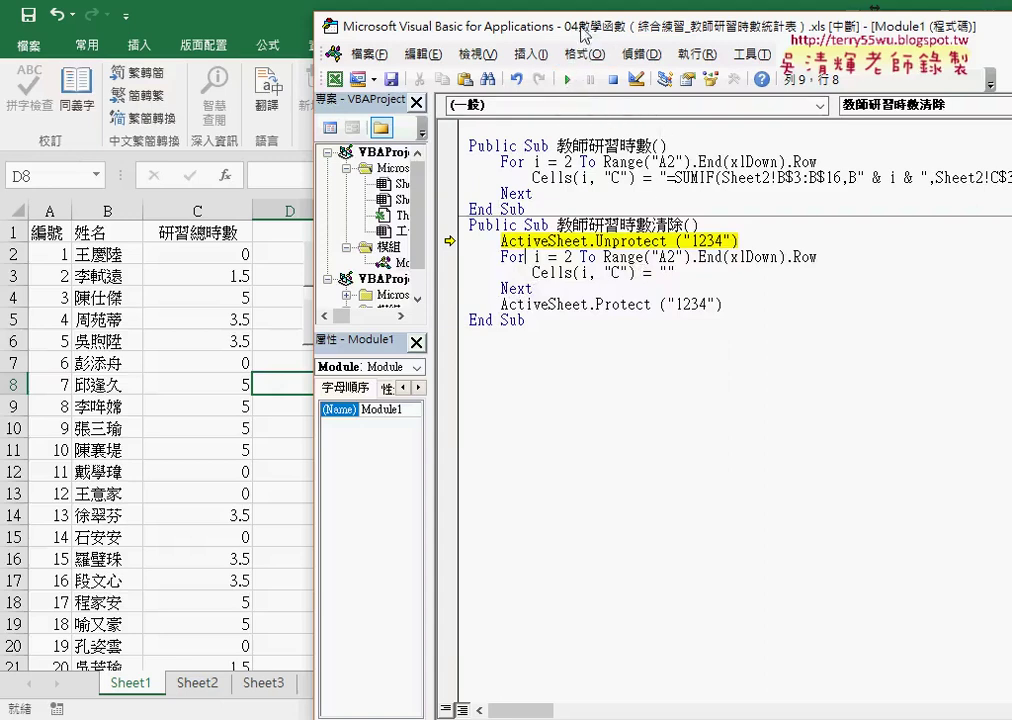
mouse_move(463, 26)
left_mouse_down()
mouse_move(562, 83)
mouse_move(474, 217)
left_mouse_up()
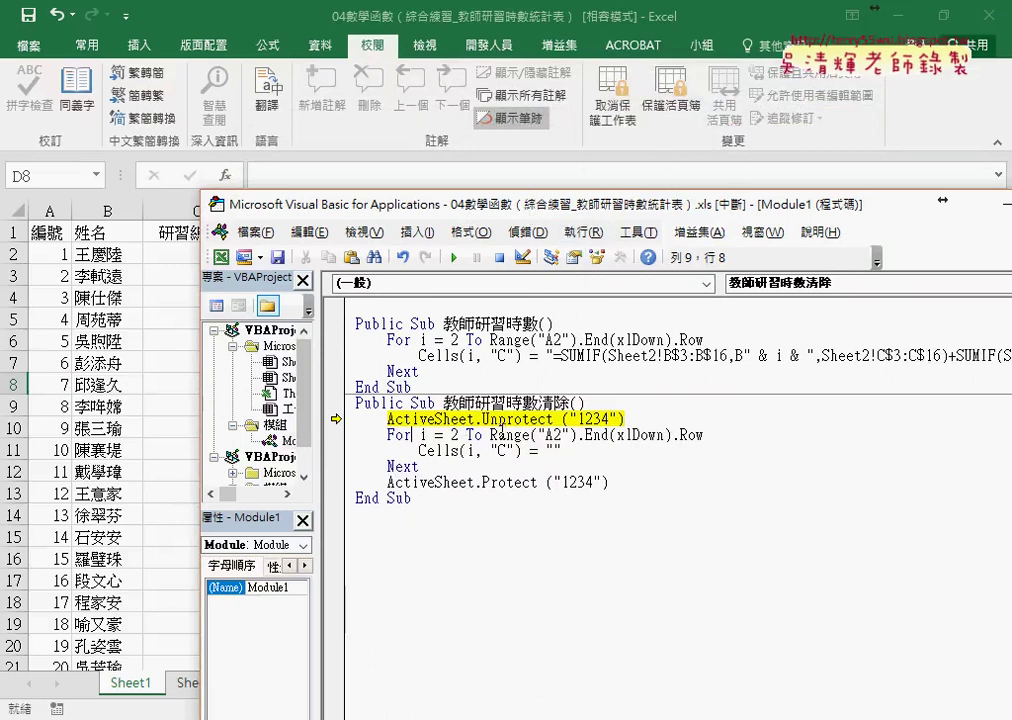
Step: Step through Unprotect and the loop clearing C2–C7, then continue to a breakpoint on ActiveSheet.Protect
key("F8")
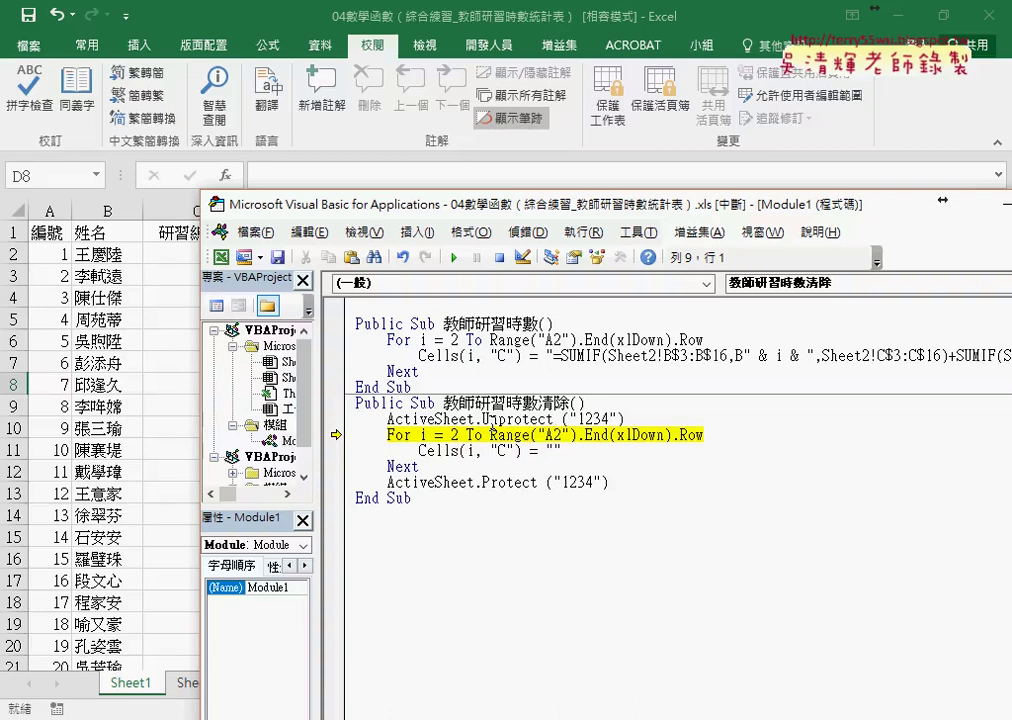
left_click_drag(594, 152, 613, 150)
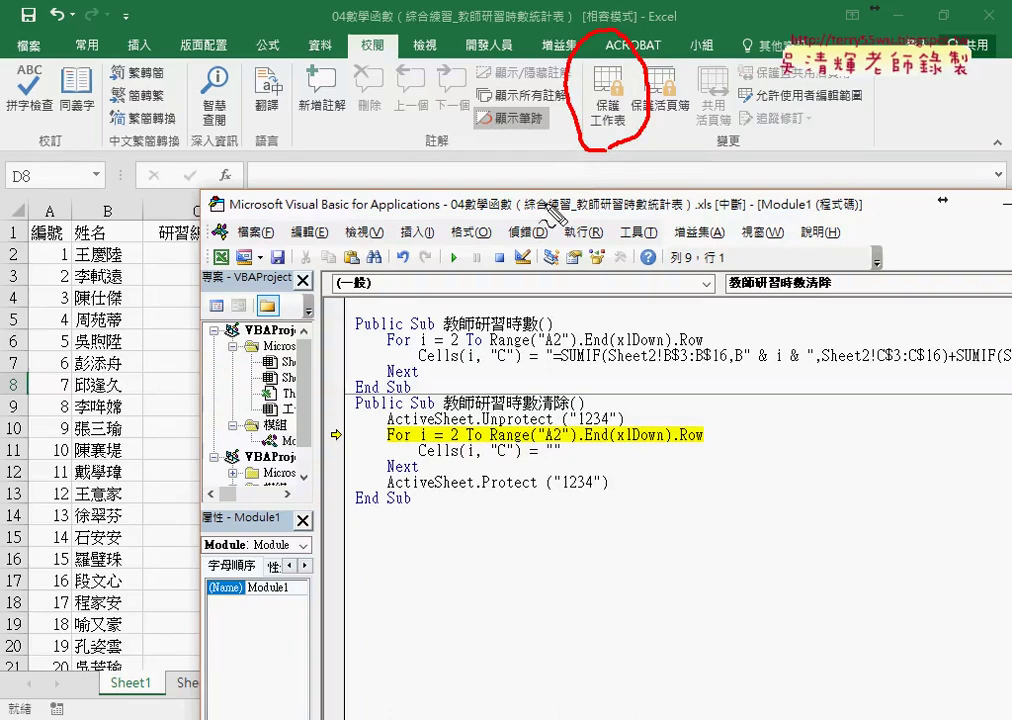
left_click_drag(548, 212, 668, 207)
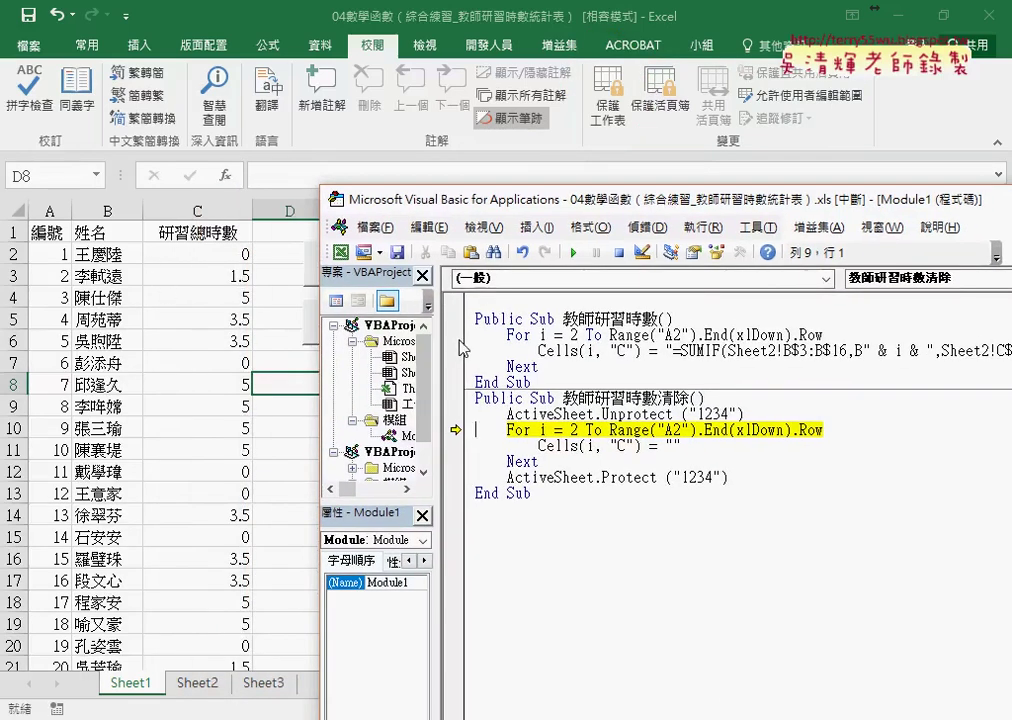
key("F8")
key("F8")
key("F8")
key("F8")
key("F8")
key("F8")
key("F8")
key("F8")
key("F8")
key("F8")
key("F8")
key("F8")
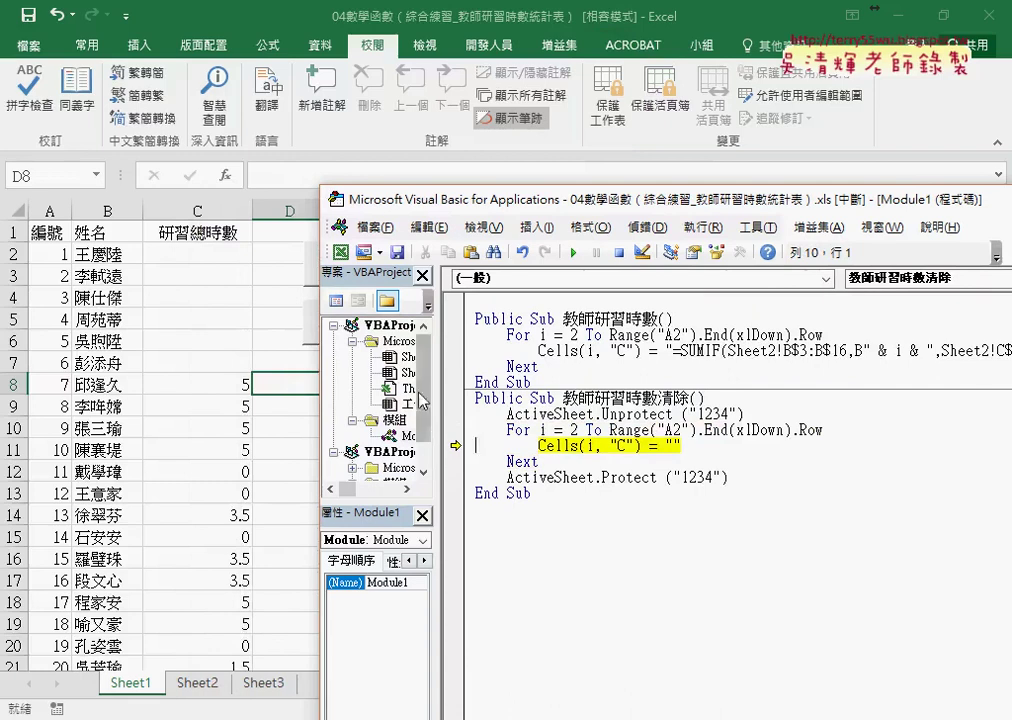
left_click(458, 478)
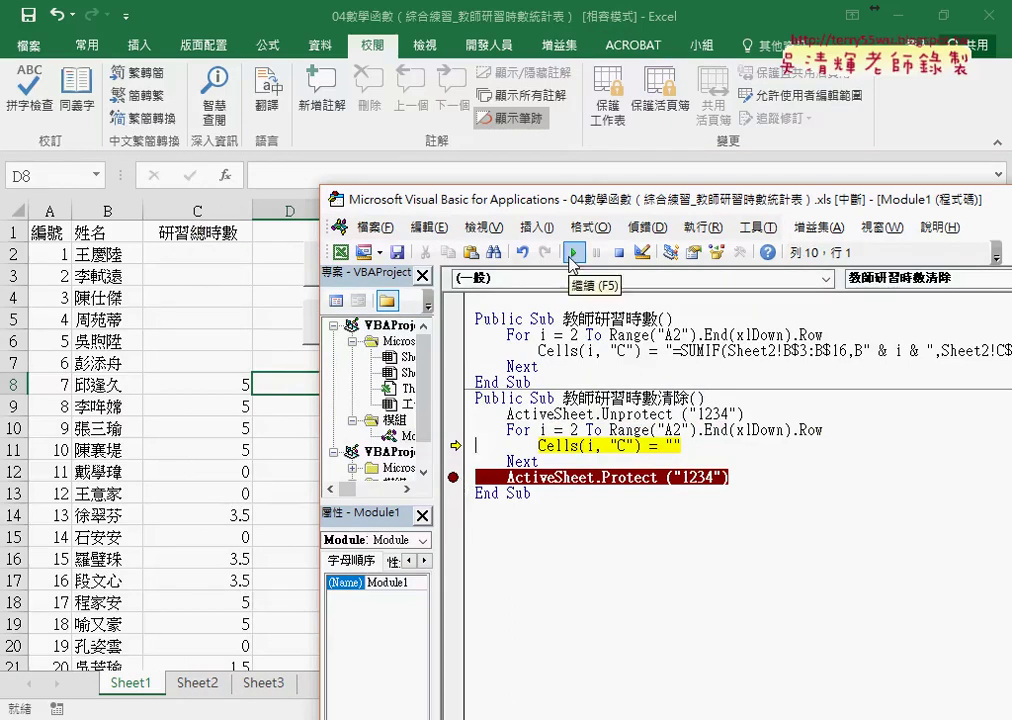
left_click(574, 254)
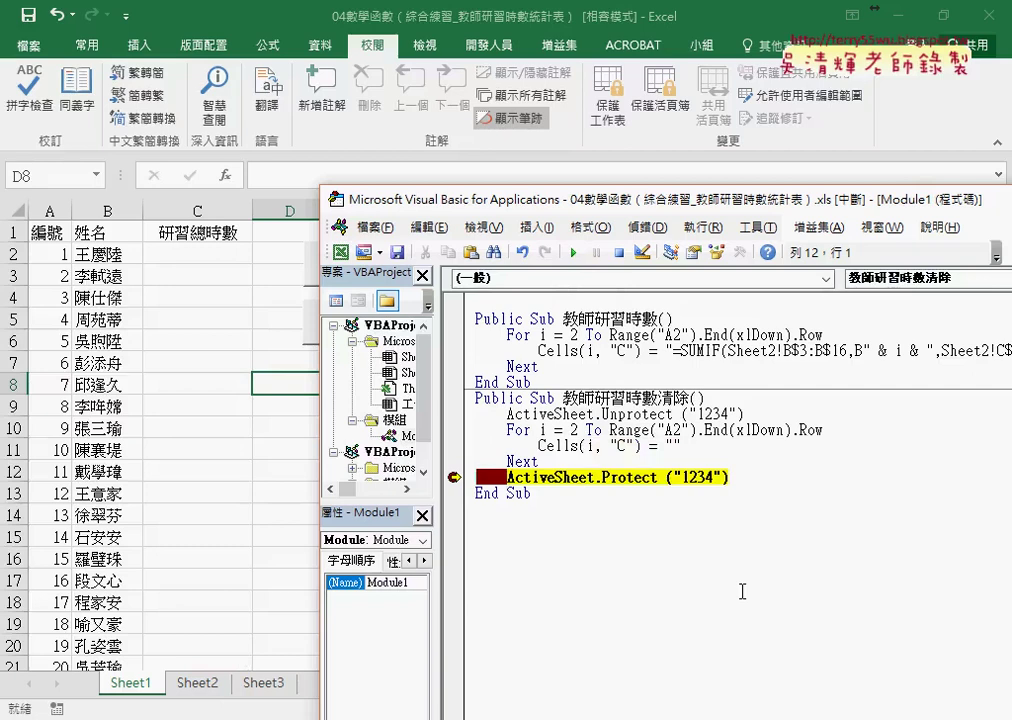
Step: Execute ActiveSheet.Protect to re-protect the sheet, mark the status and code in red, then clear the marks
key("F8")
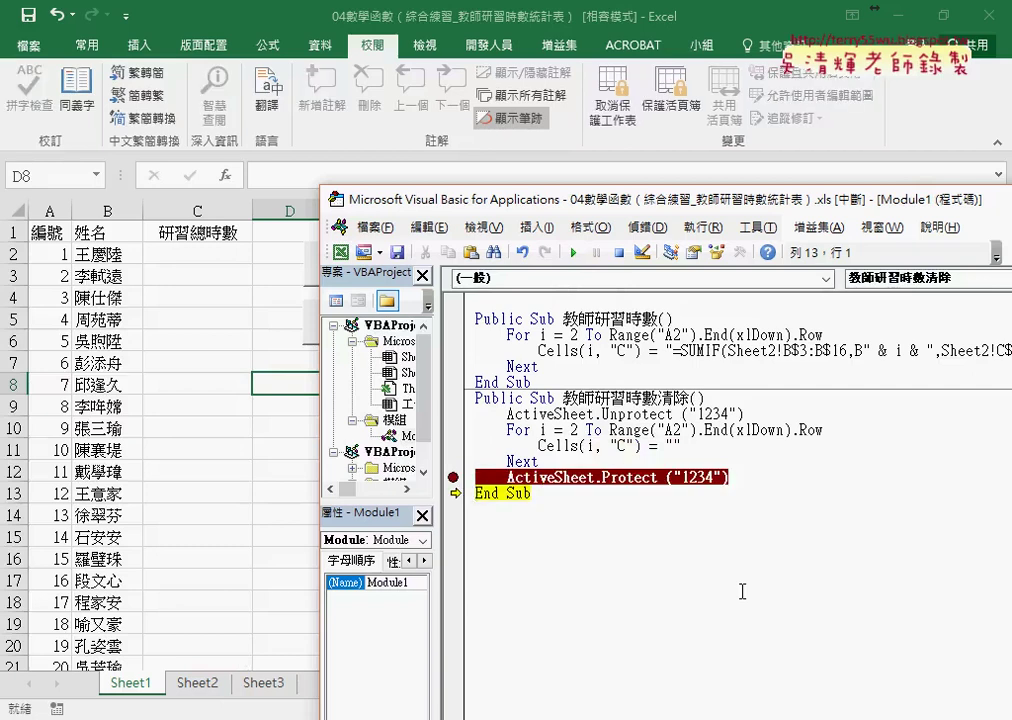
left_click_drag(598, 60, 618, 70)
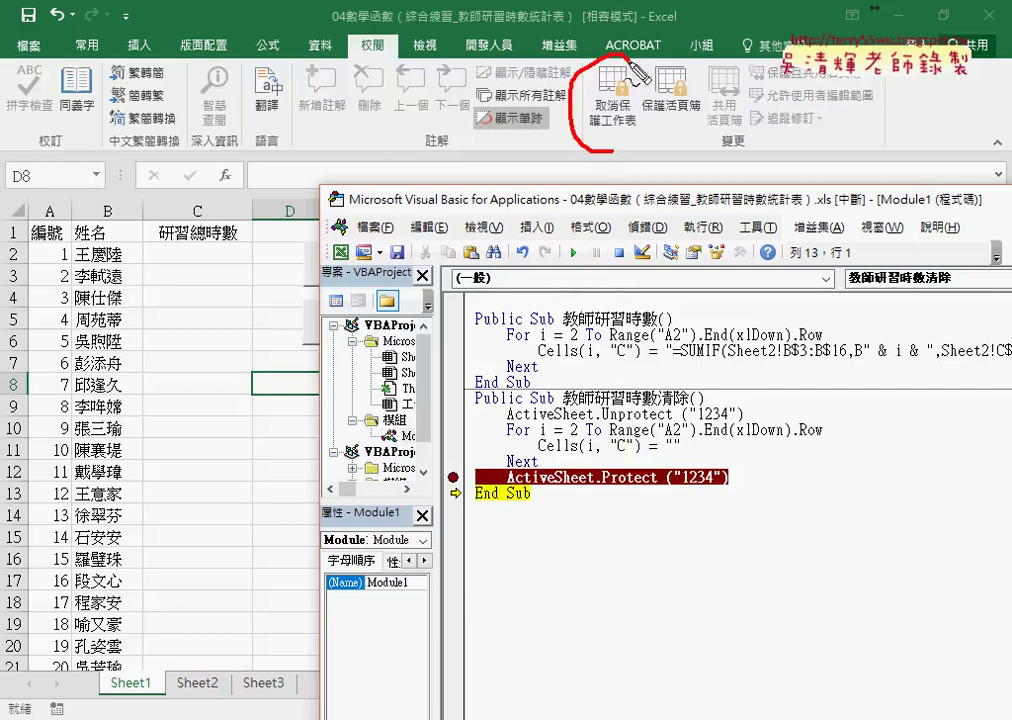
left_click_drag(478, 488, 745, 487)
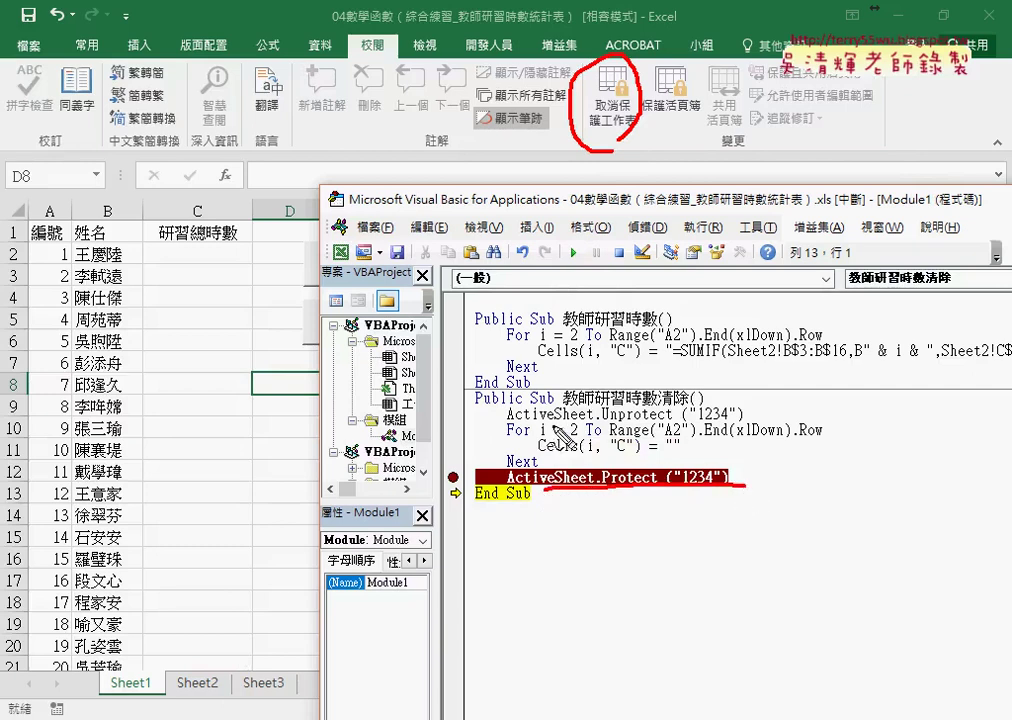
left_click_drag(555, 424, 742, 420)
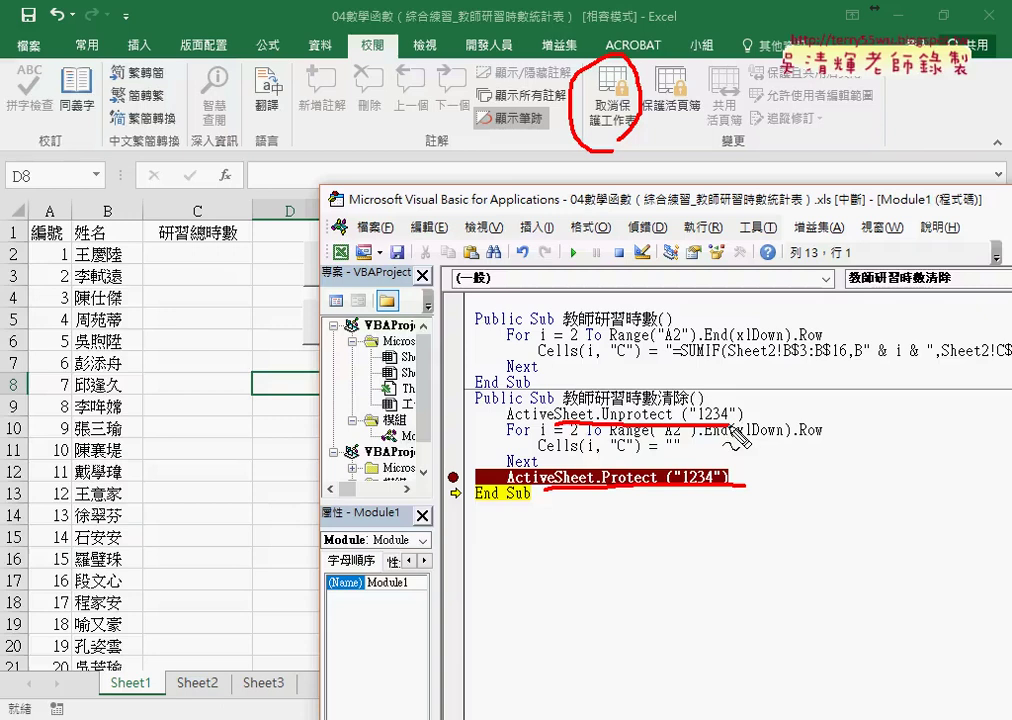
key("Escape")
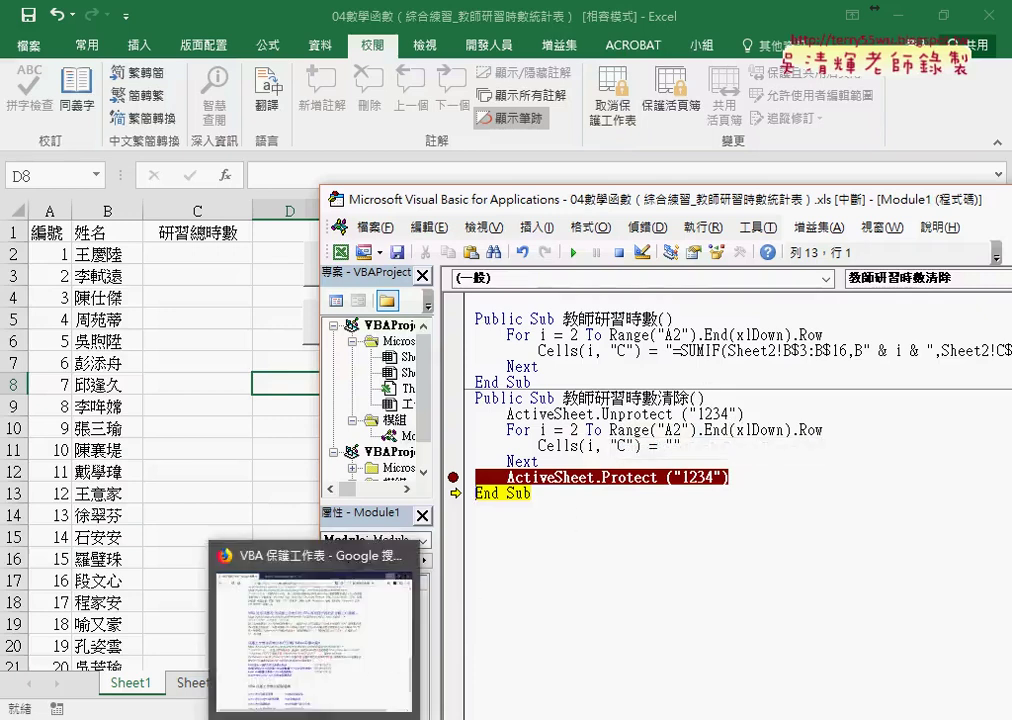
Step: In Firefox, return to the Google results for VBA 保護工作表 and highlight the search term
left_click(334, 688)
scroll(400, 380, "up", 6)
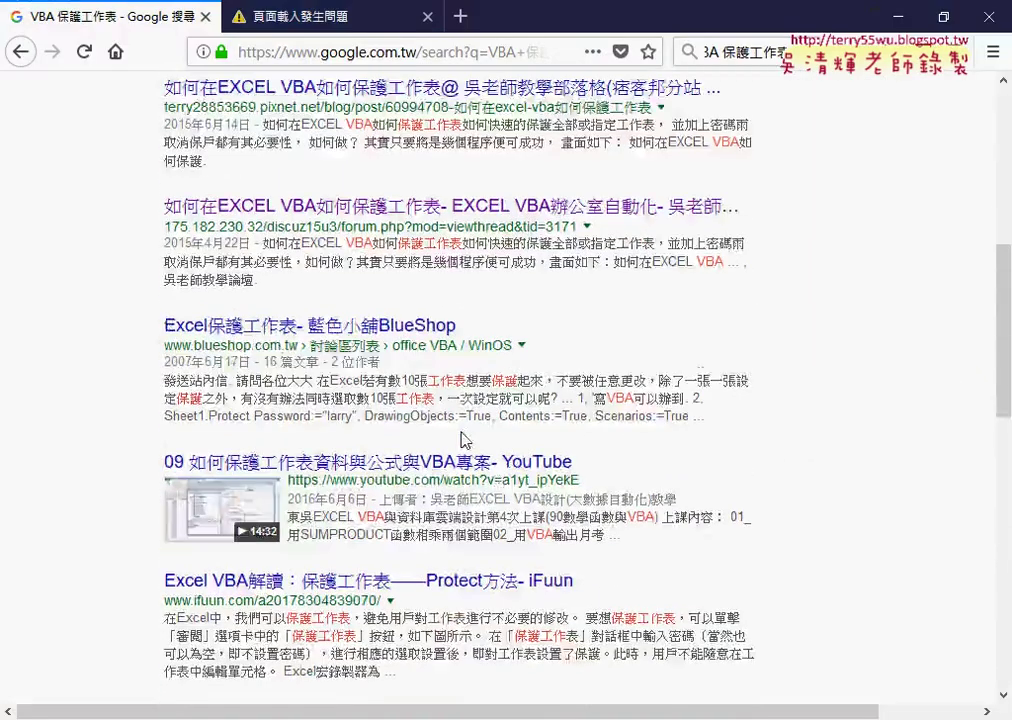
scroll(400, 380, "up", 4)
double_click(191, 118)
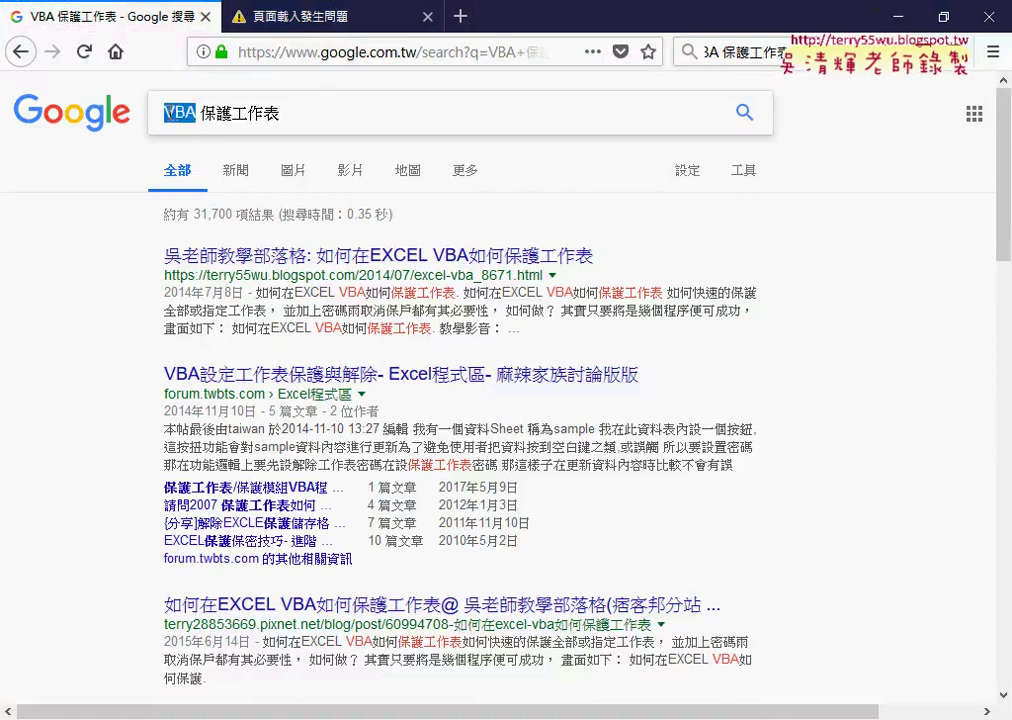
left_click_drag(200, 113, 354, 112)
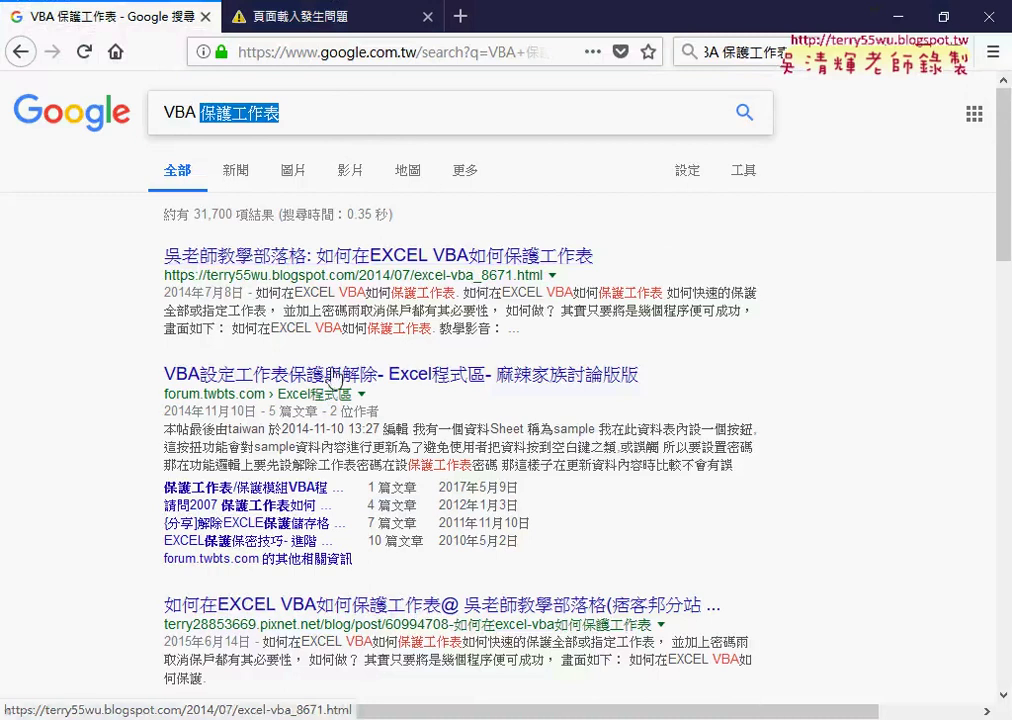
Step: Read through the results on protecting worksheets with VBA, then minimize Firefox to return to Excel
scroll(339, 375, "down", 3)
scroll(339, 380, "down", 1)
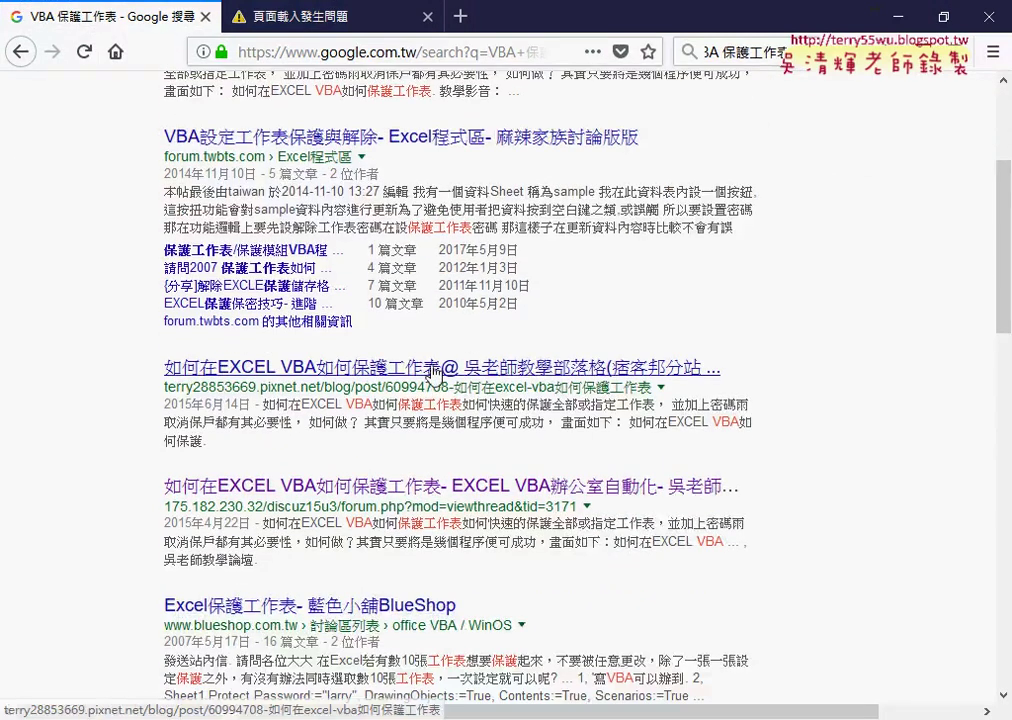
scroll(432, 378, "down", 2)
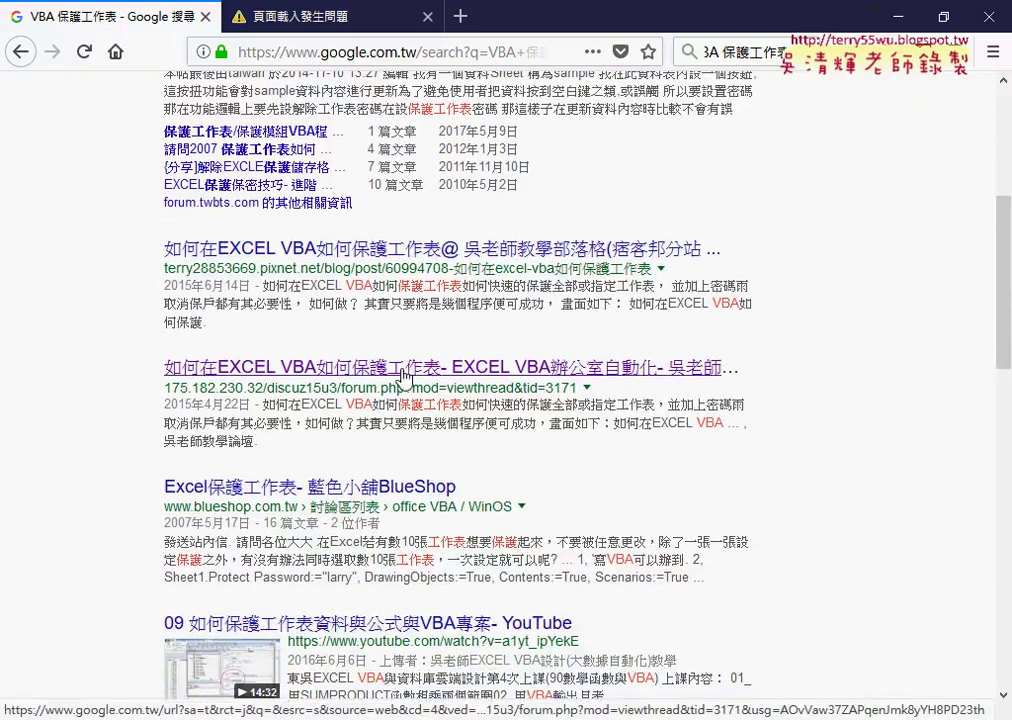
scroll(400, 375, "down", 2)
scroll(403, 379, "down", 4)
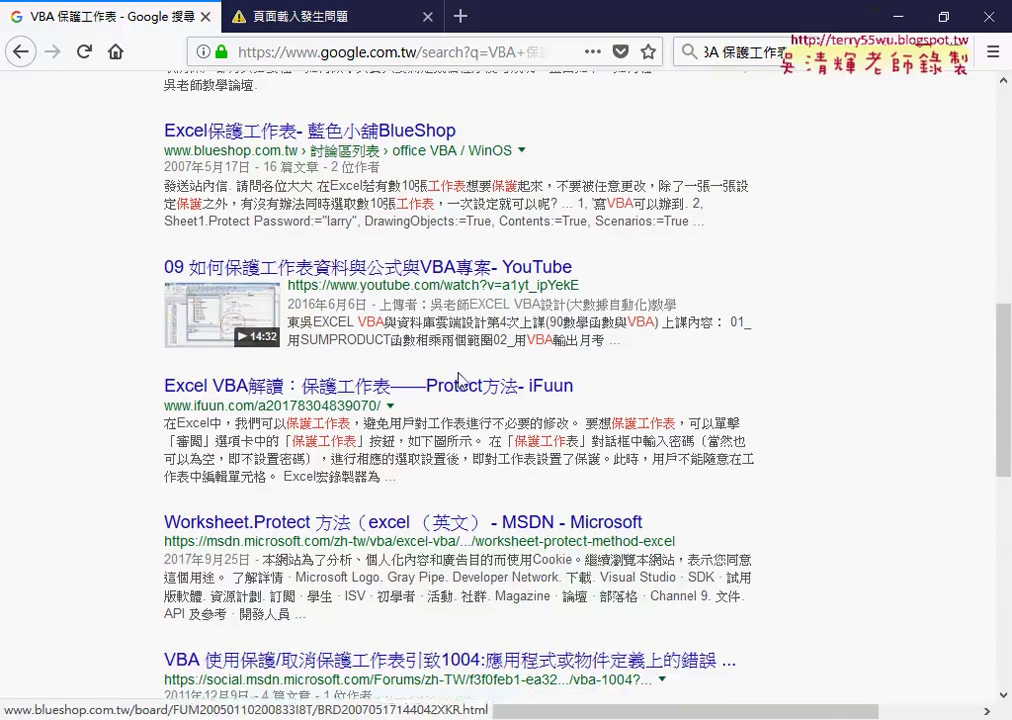
left_click_drag(327, 323, 398, 323)
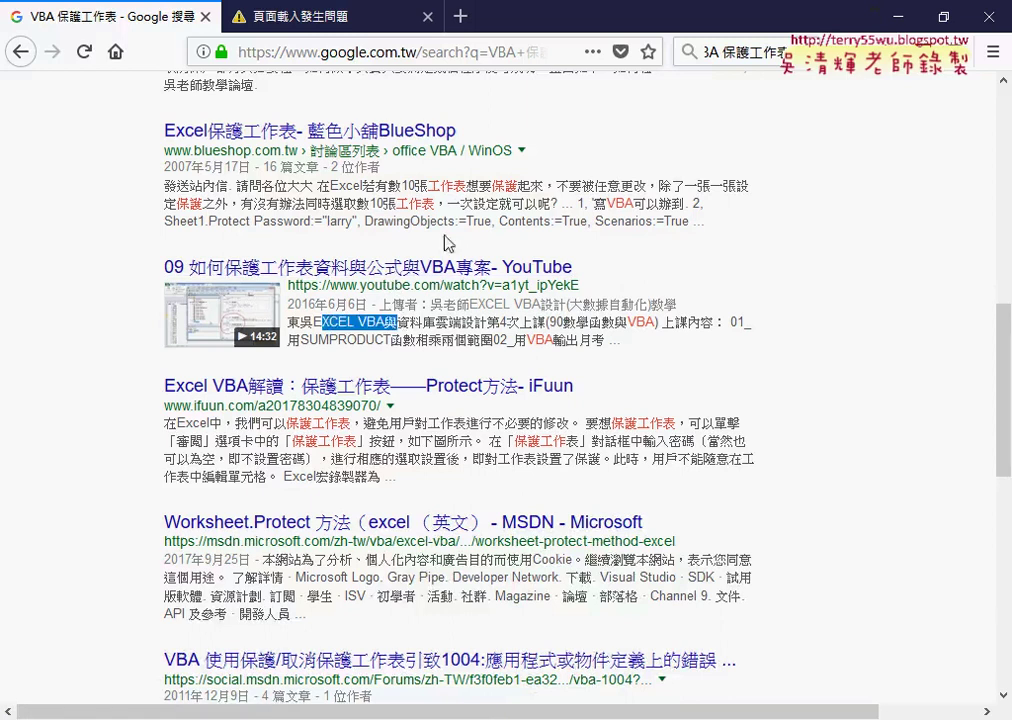
scroll(704, 396, "down", 2)
scroll(704, 396, "down", 2)
scroll(704, 396, "down", 3)
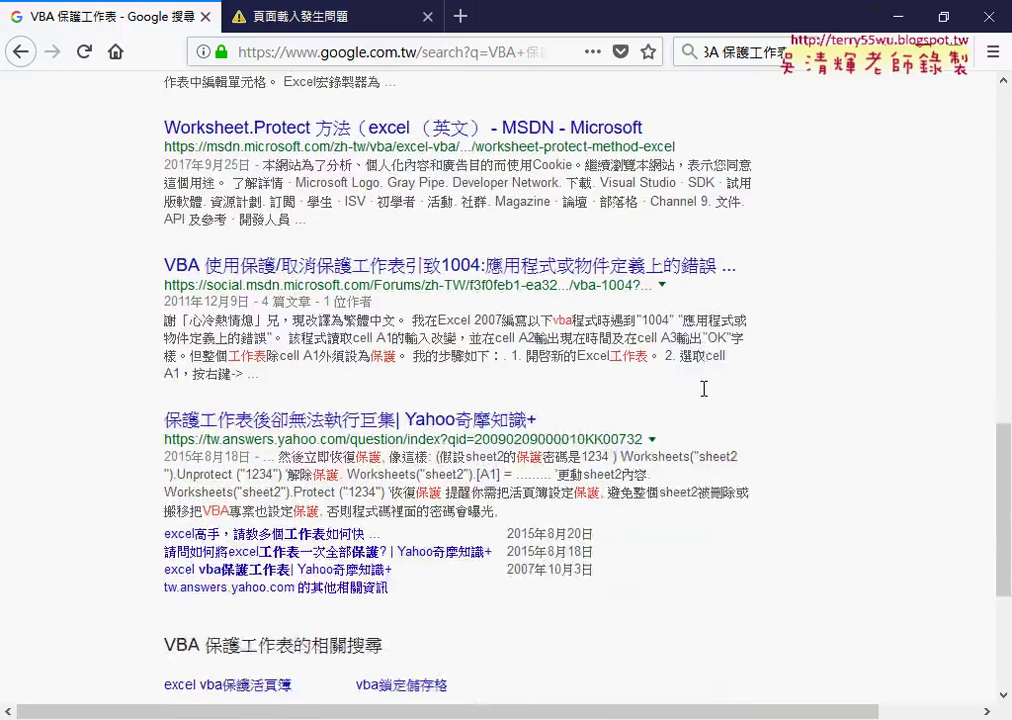
scroll(700, 389, "up", 5)
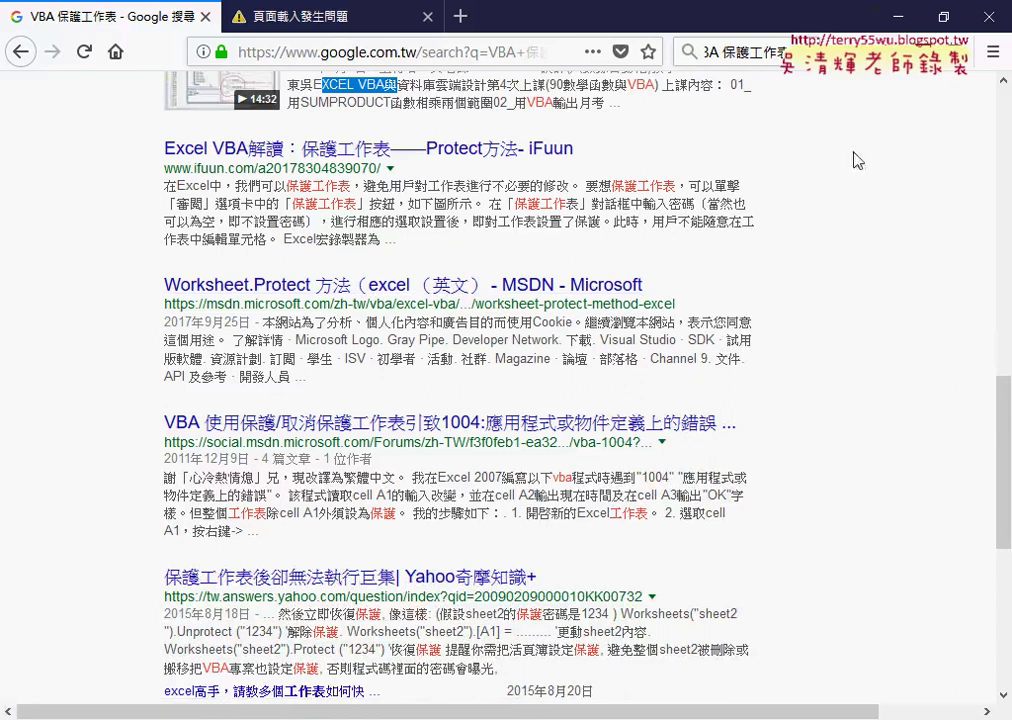
left_click(889, 30)
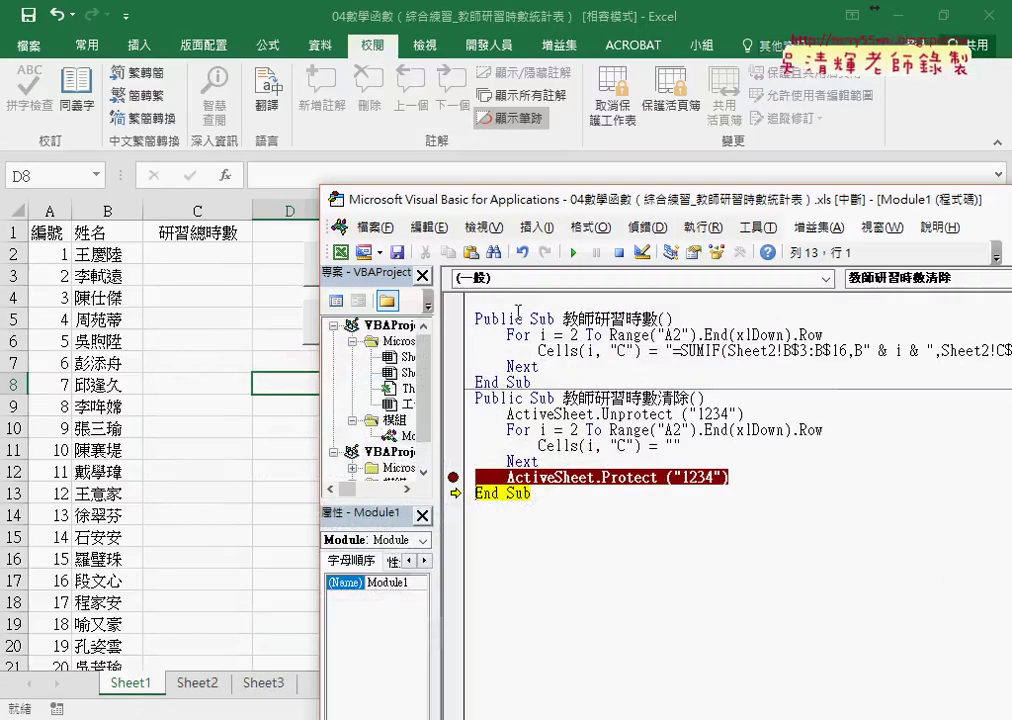
Step: End the paused macro and clear the breakpoint on the ActiveSheet.Protect line
left_click(619, 252)
left_click(455, 474)
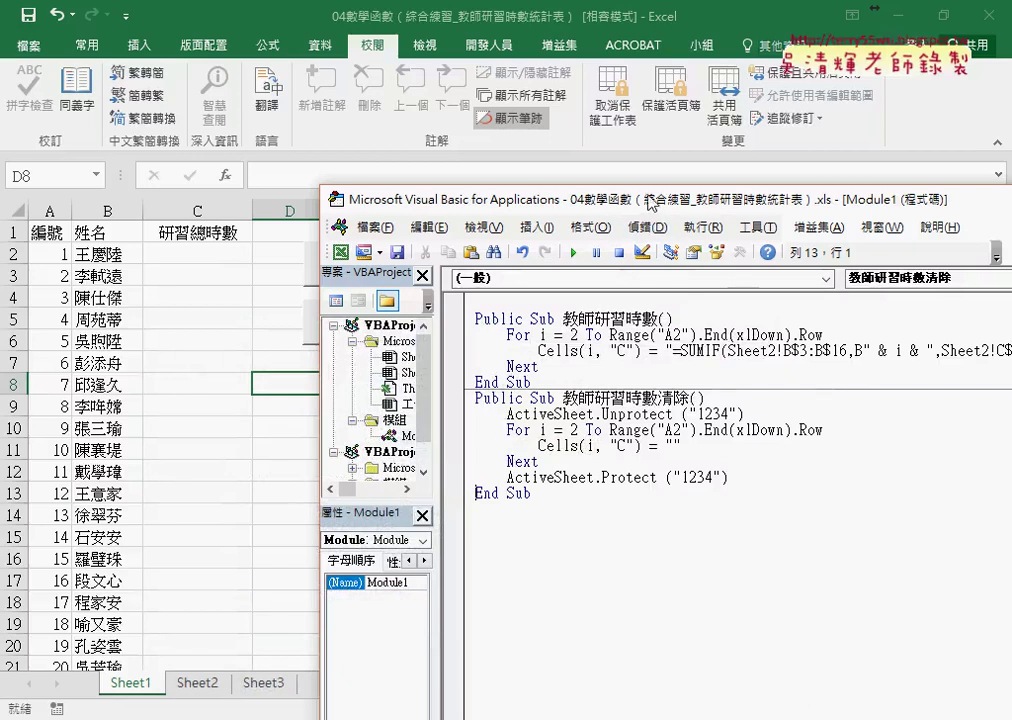
left_click_drag(654, 203, 522, 163)
left_click_drag(712, 155, 630, 137)
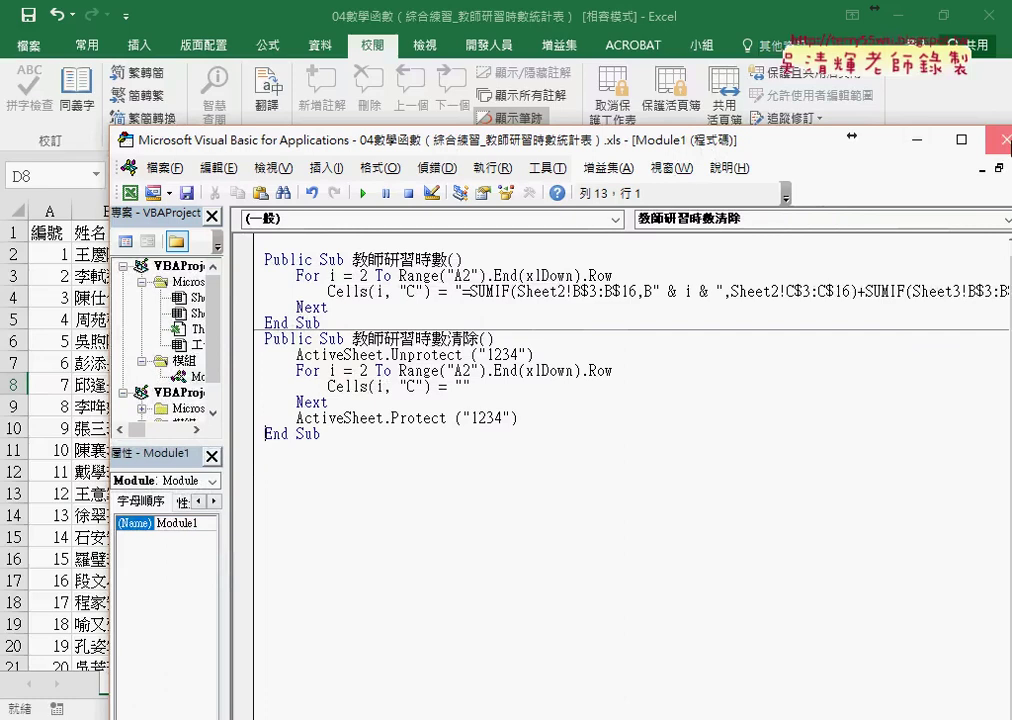
Step: Close the VBA editor and bring Excel's Sheet1 back to the front
left_click(1006, 141)
left_click(458, 402)
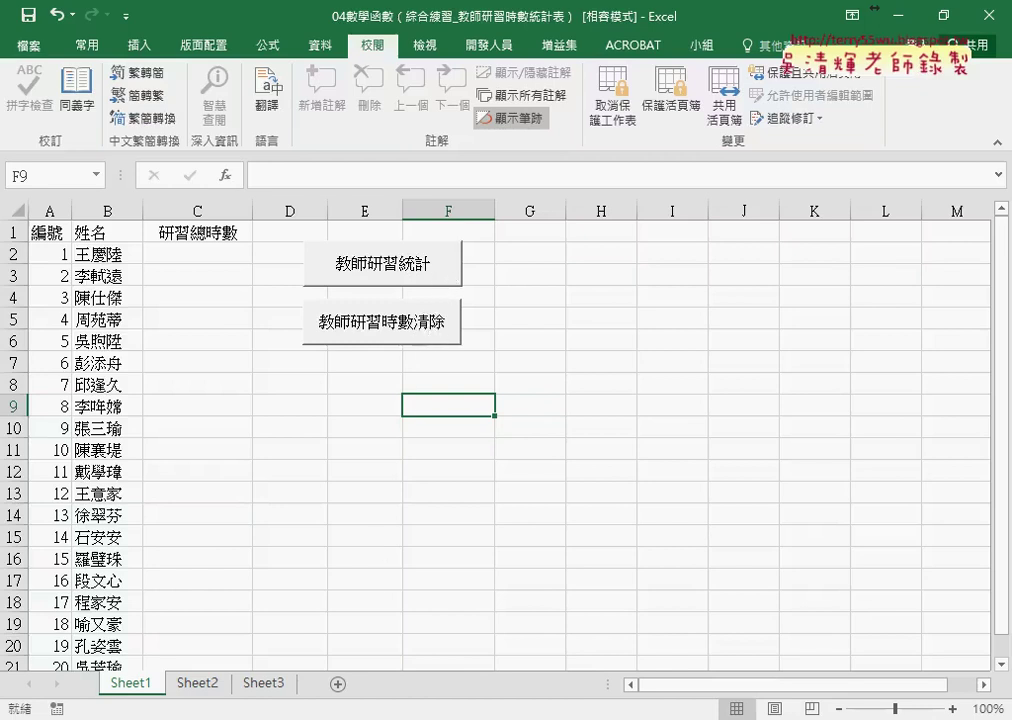
left_click(544, 719)
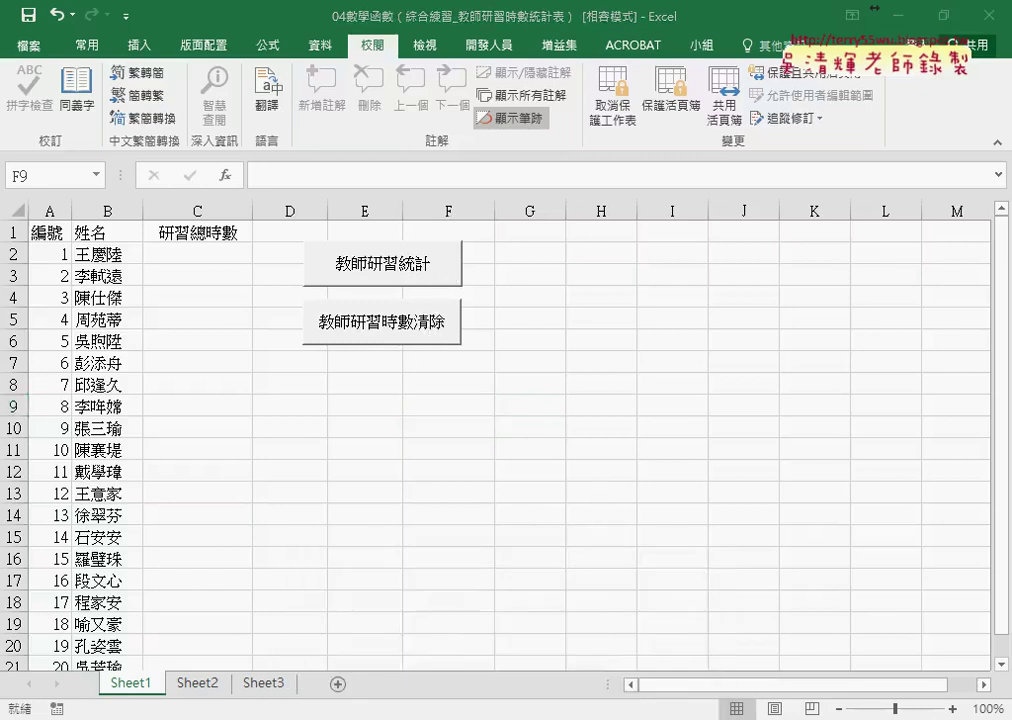
left_click(400, 600)
Step: In the VBA editor, copy the ActiveSheet.Protect line after Next in the 教師研習時數 macro
left_click(490, 45)
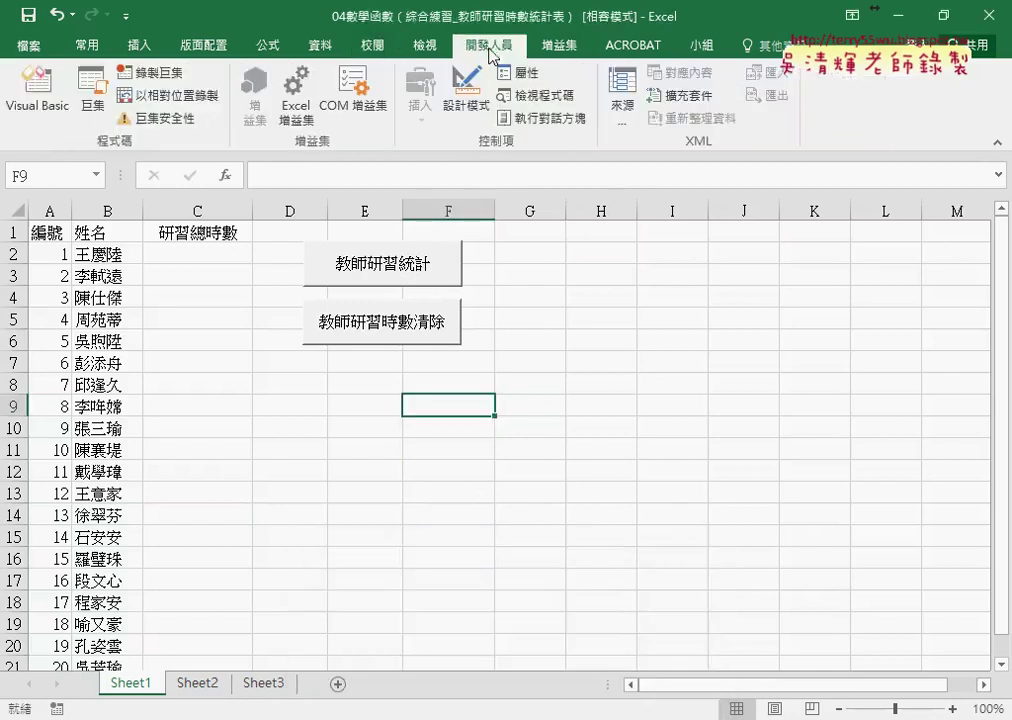
left_click(37, 90)
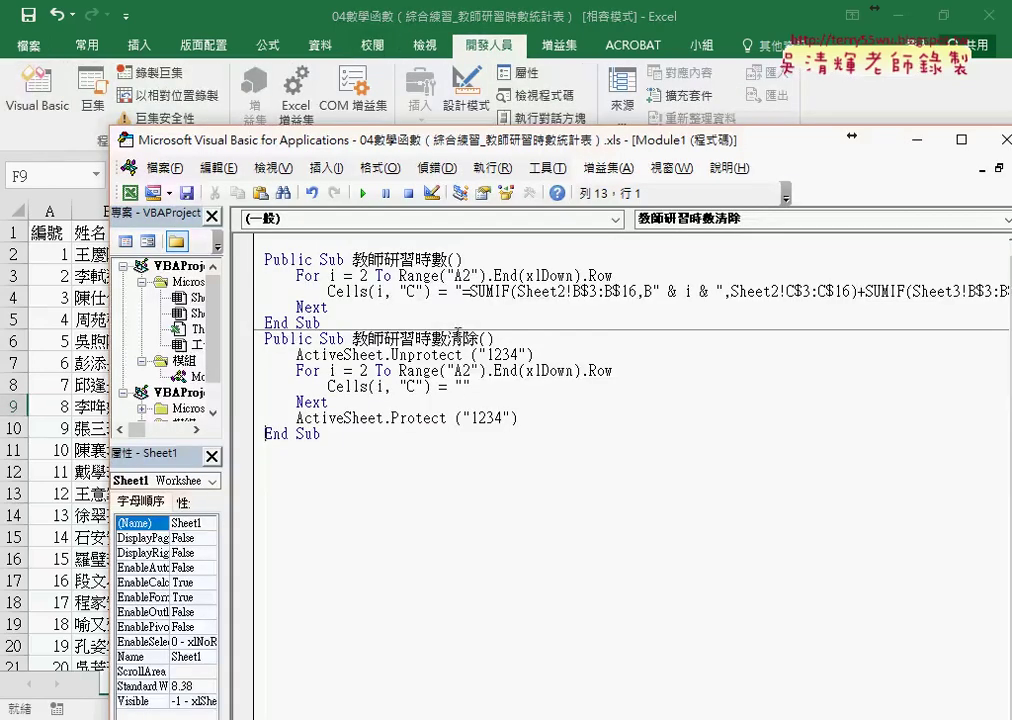
left_click_drag(519, 418, 297, 418)
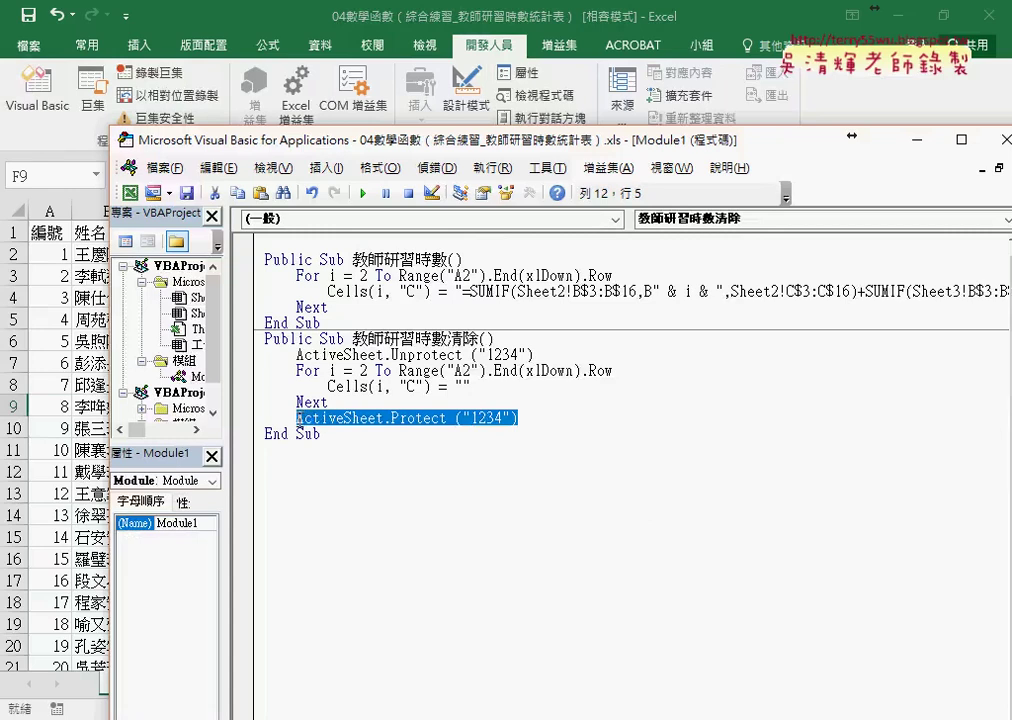
left_click(345, 307)
key("Return")
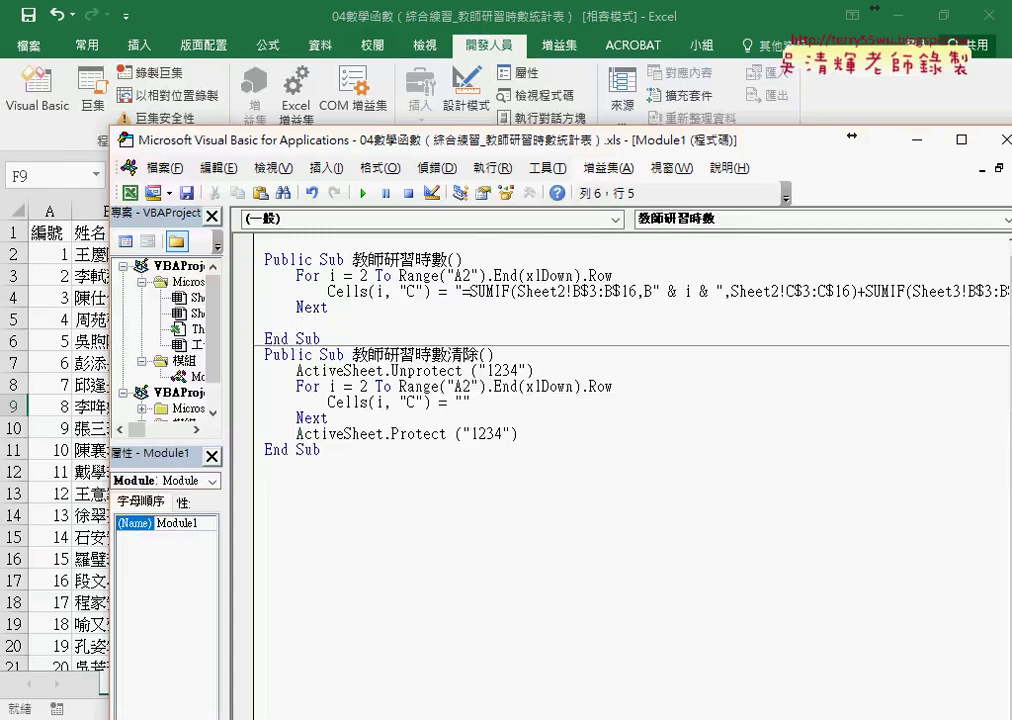
mouse_move(518, 434)
left_mouse_down()
mouse_move(297, 432)
mouse_move(318, 330)
left_mouse_up()
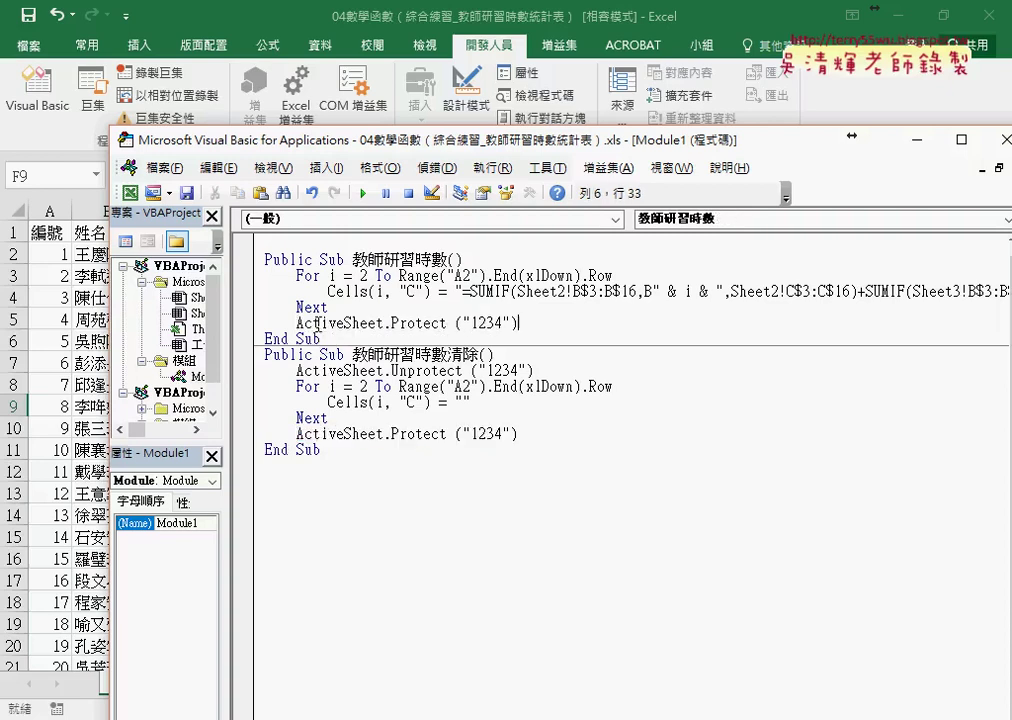
left_click(510, 257)
Step: Add the ActiveSheet.Unprotect line at the start of 教師研習時數 and check both new lines
key("Return")
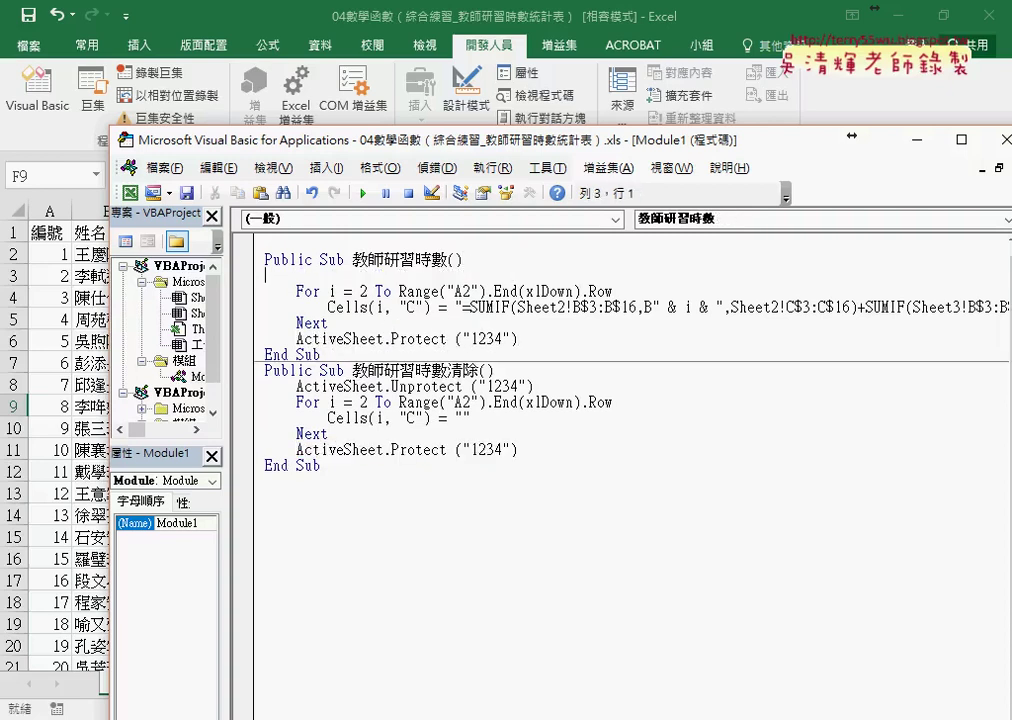
key("Tab")
mouse_move(535, 386)
left_mouse_down()
mouse_move(298, 386)
mouse_move(307, 272)
mouse_move(298, 276)
left_mouse_up()
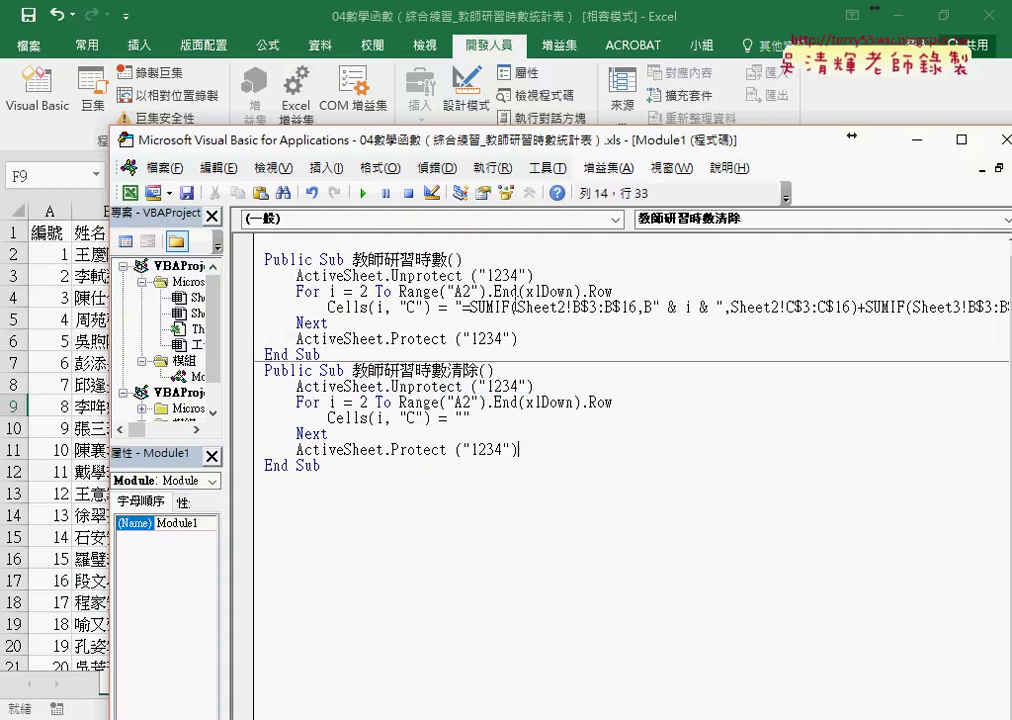
left_click(424, 274)
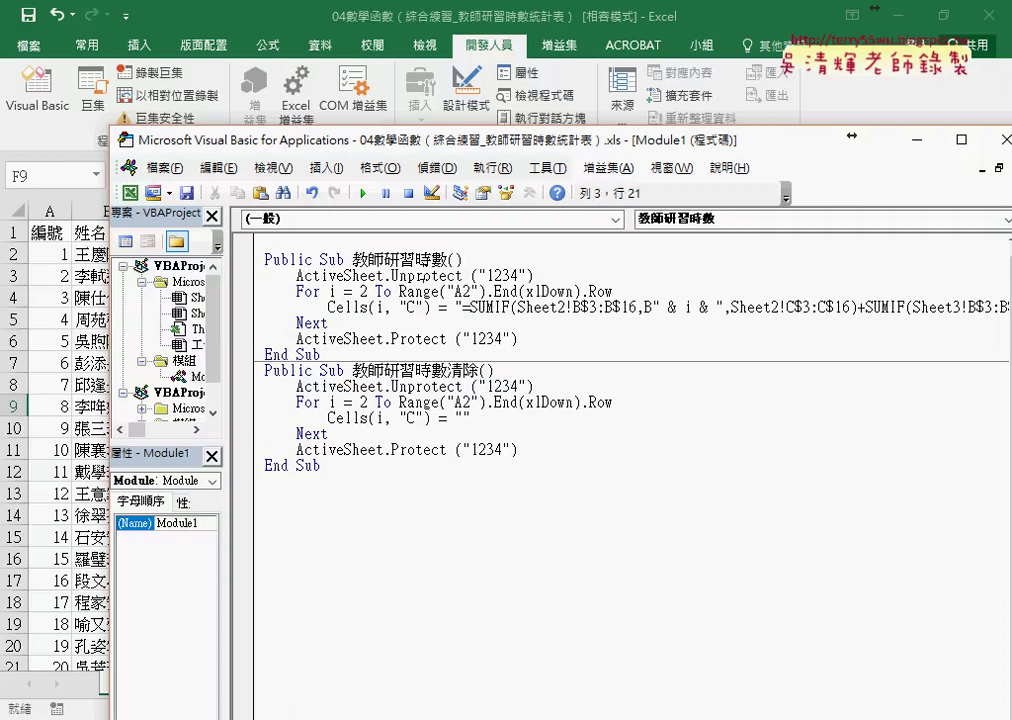
left_click(421, 339)
Step: Run the 教師研習統計 and 教師研習時數清除 buttons twice, filling then clearing column C
left_click(606, 14)
left_click(425, 268)
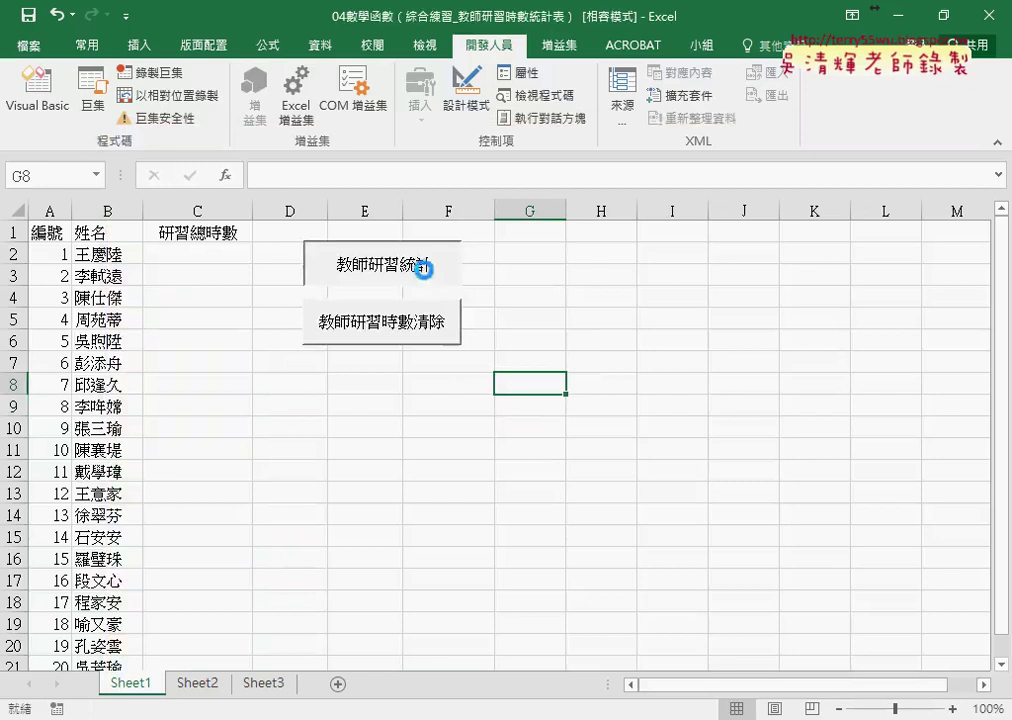
left_click(420, 328)
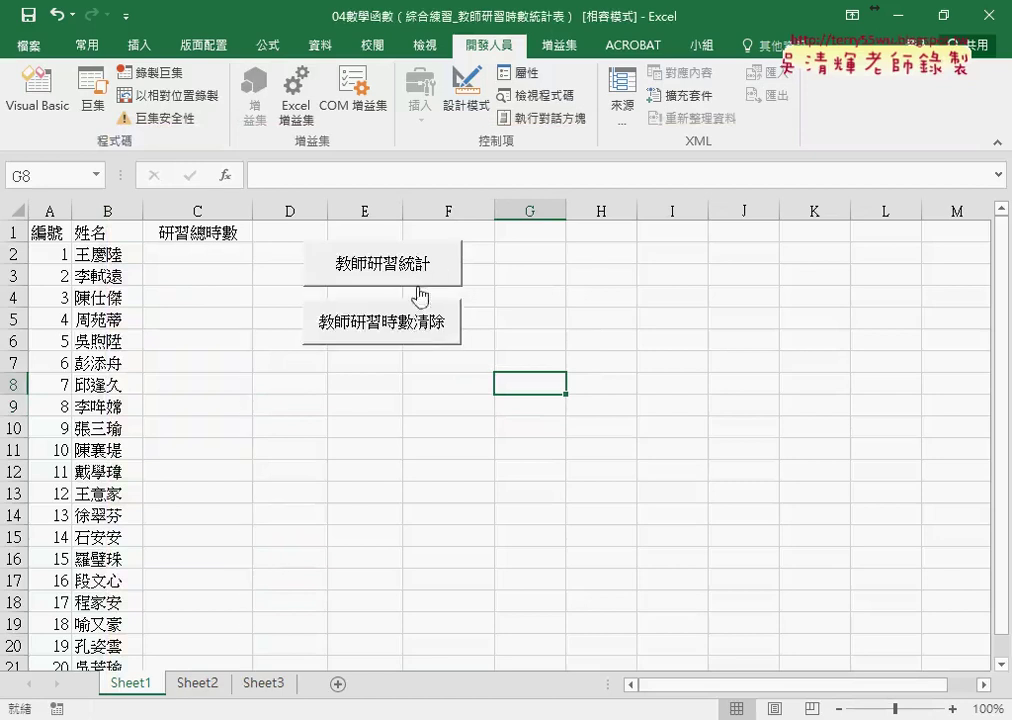
left_click(422, 264)
left_click(416, 323)
Step: Confirm on the Review tab that the sheet is protected, then reopen the VBA editor
left_click(368, 47)
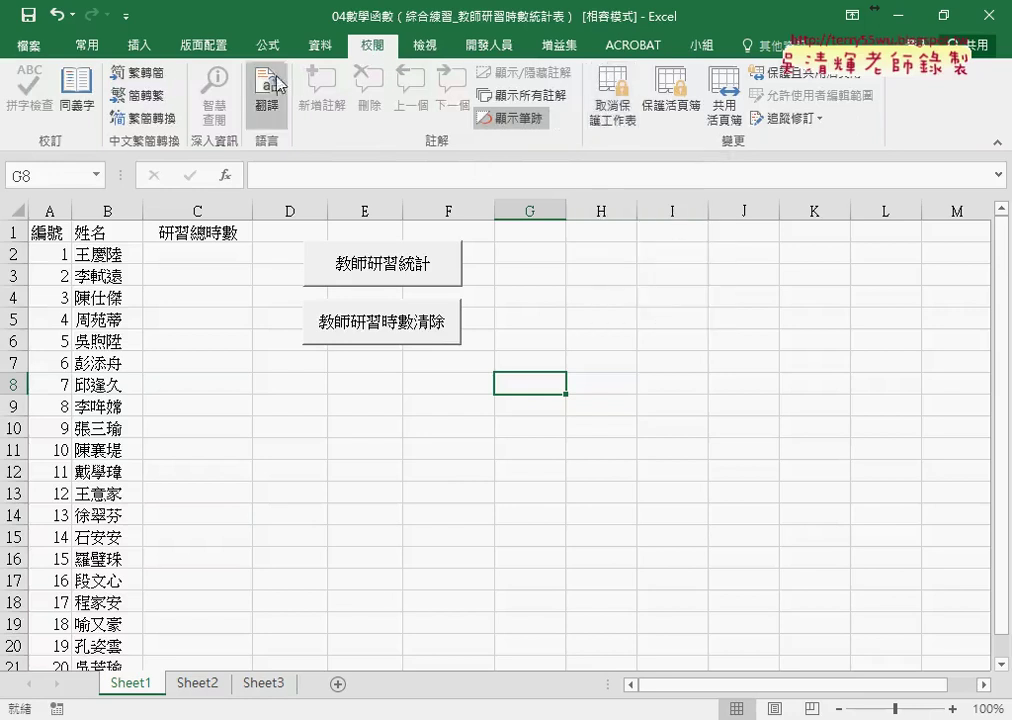
left_click(495, 46)
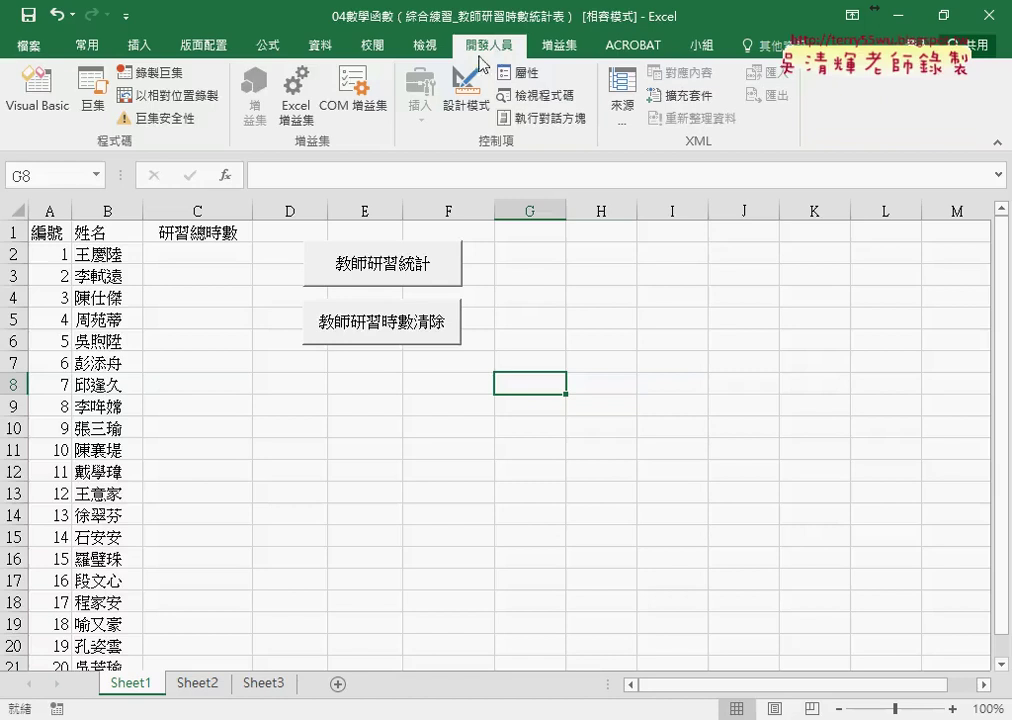
left_click(47, 105)
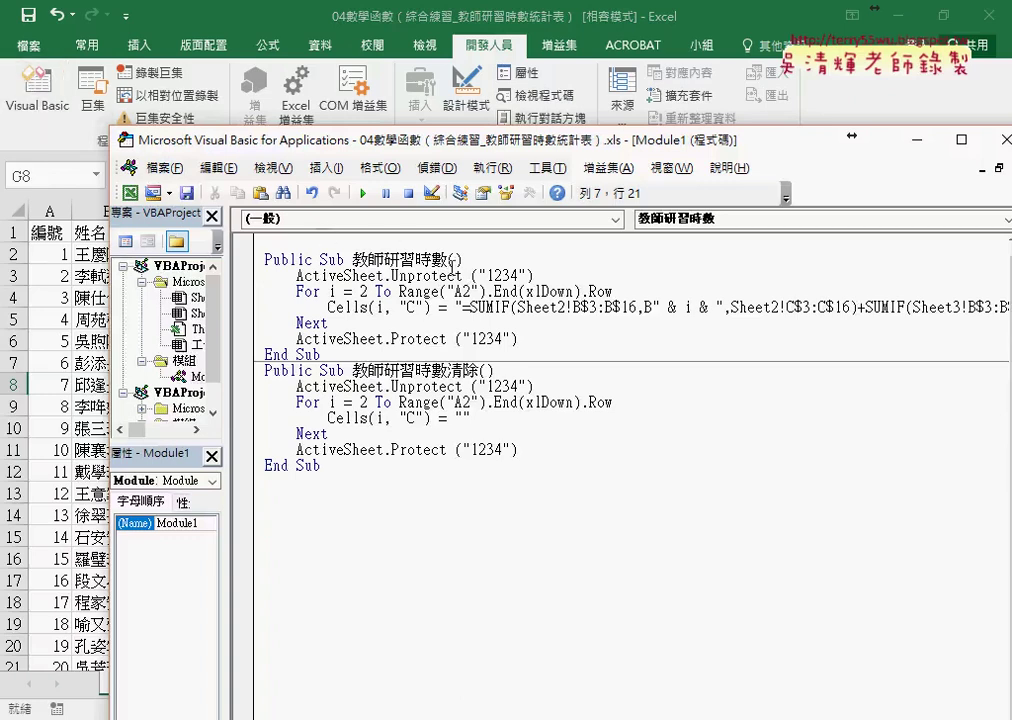
Step: Highlight the Unprotect password argument and widen the Project pane to show full project names
left_click_drag(470, 276, 535, 276)
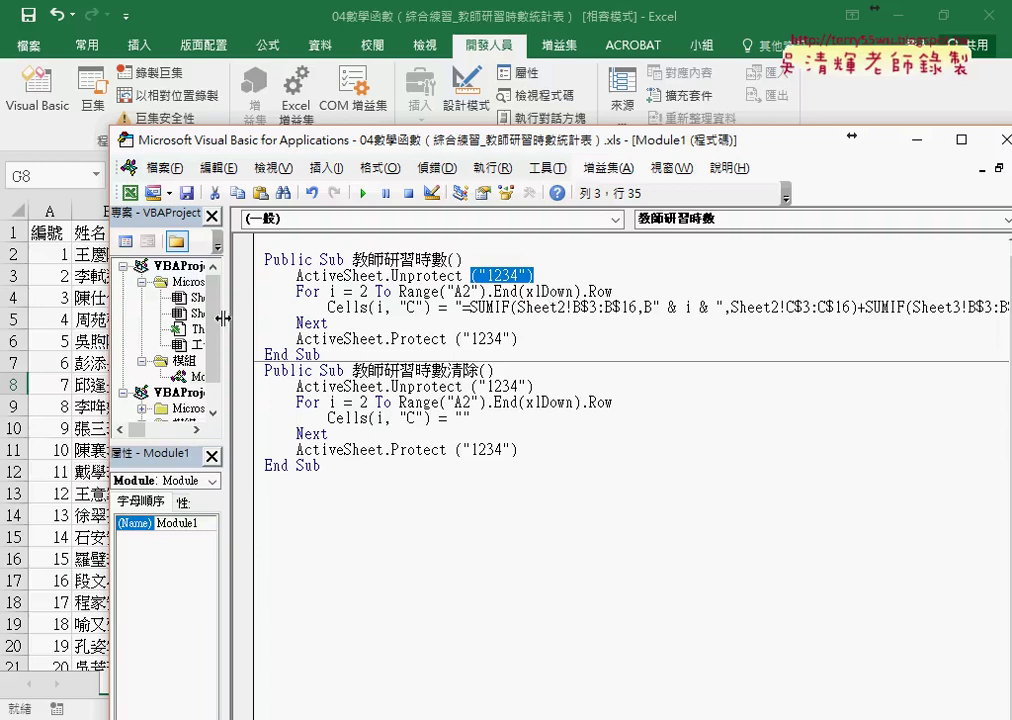
left_click_drag(330, 313, 352, 312)
left_click(280, 268)
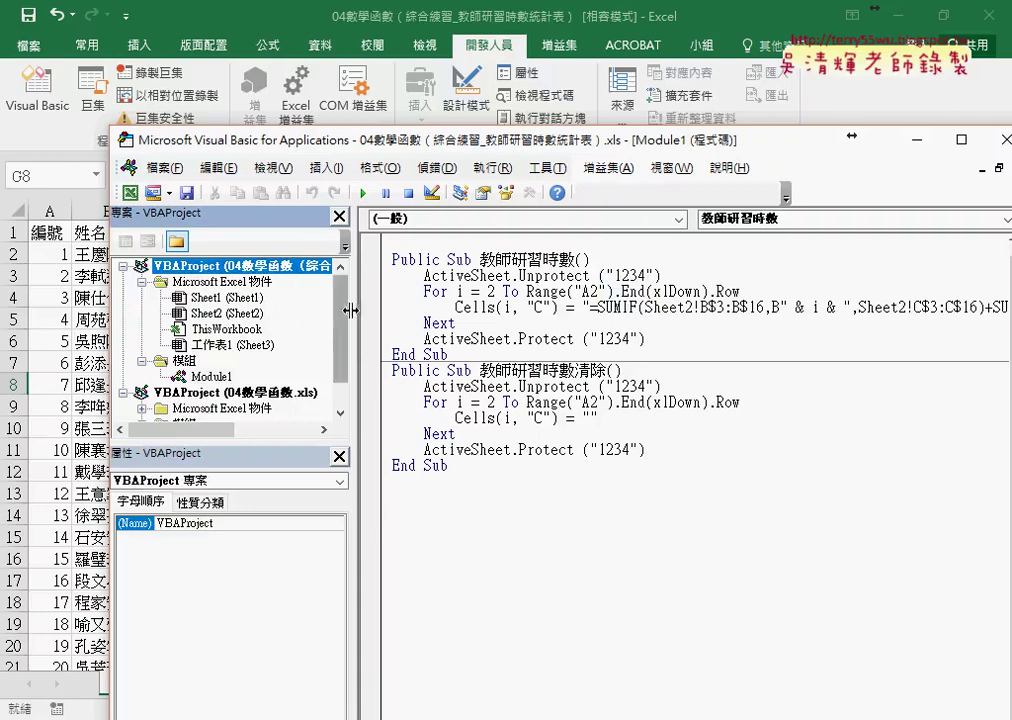
left_click_drag(358, 248, 532, 250)
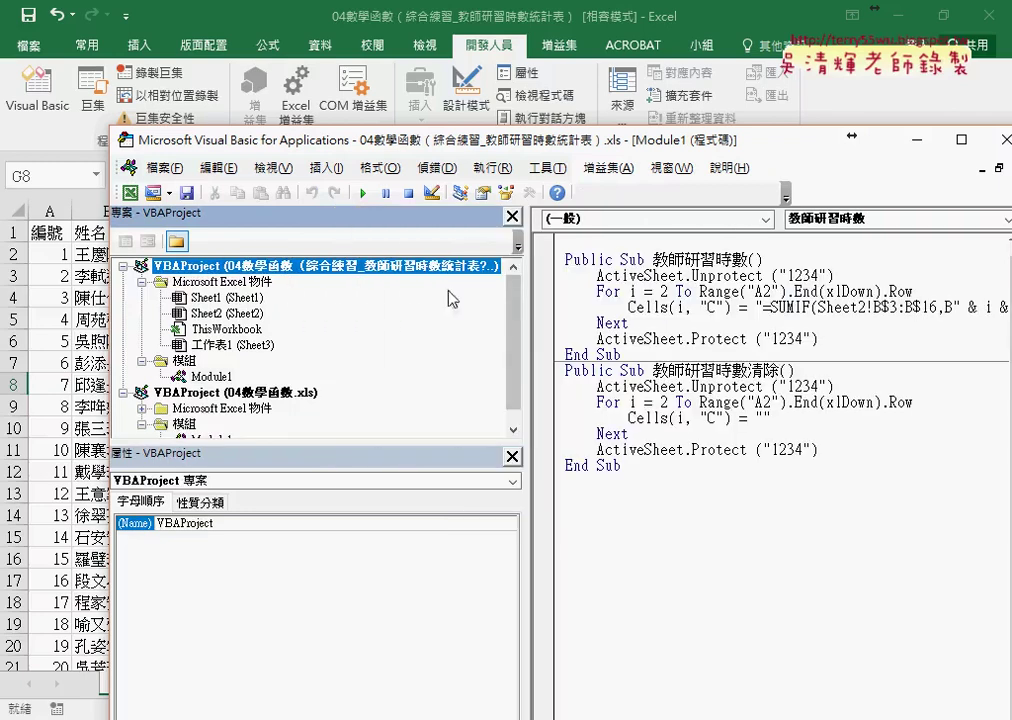
Step: Lock the VBAProject for viewing with a password, entered and confirmed in its Protection properties
right_click(377, 267)
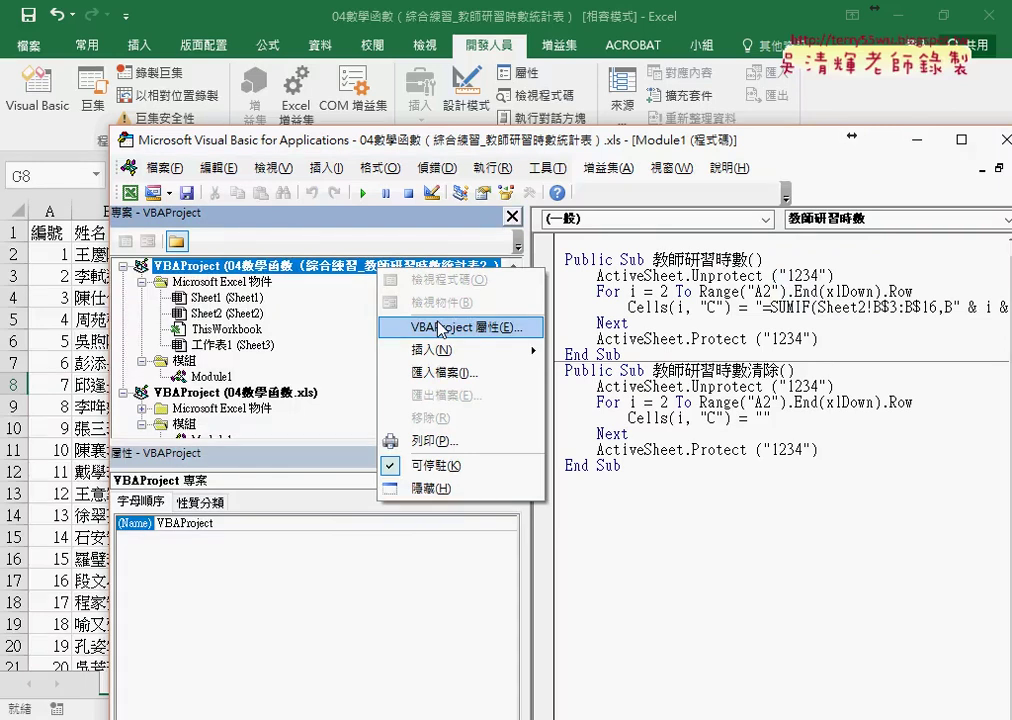
left_click(440, 329)
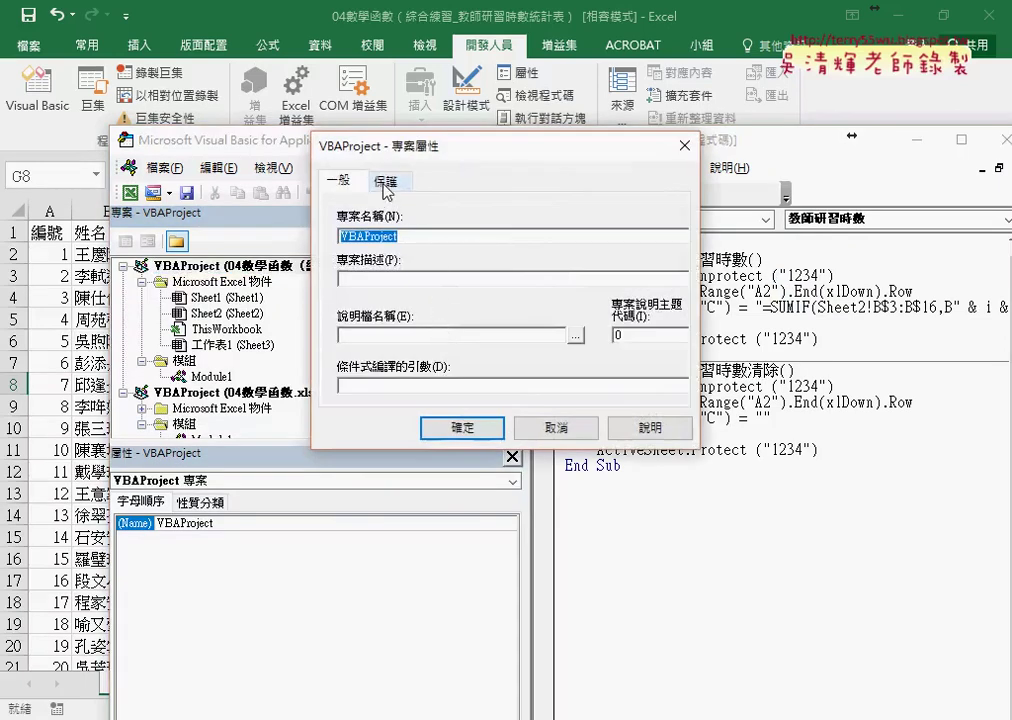
left_click(386, 184)
left_click(393, 246)
left_click(468, 357)
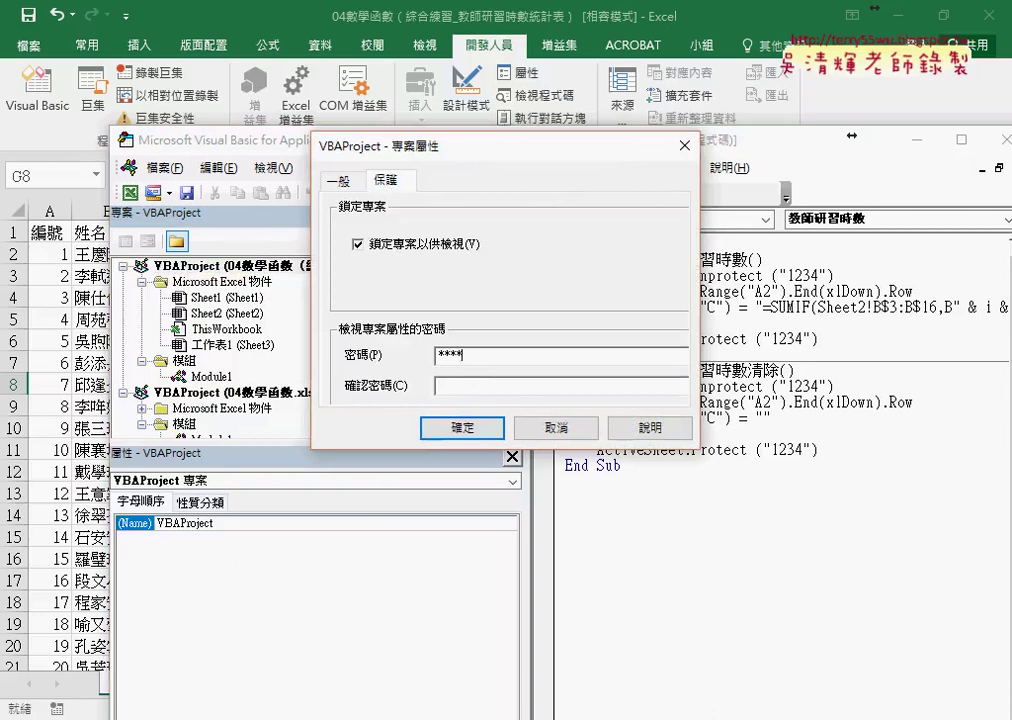
key("Tab")
key("Return")
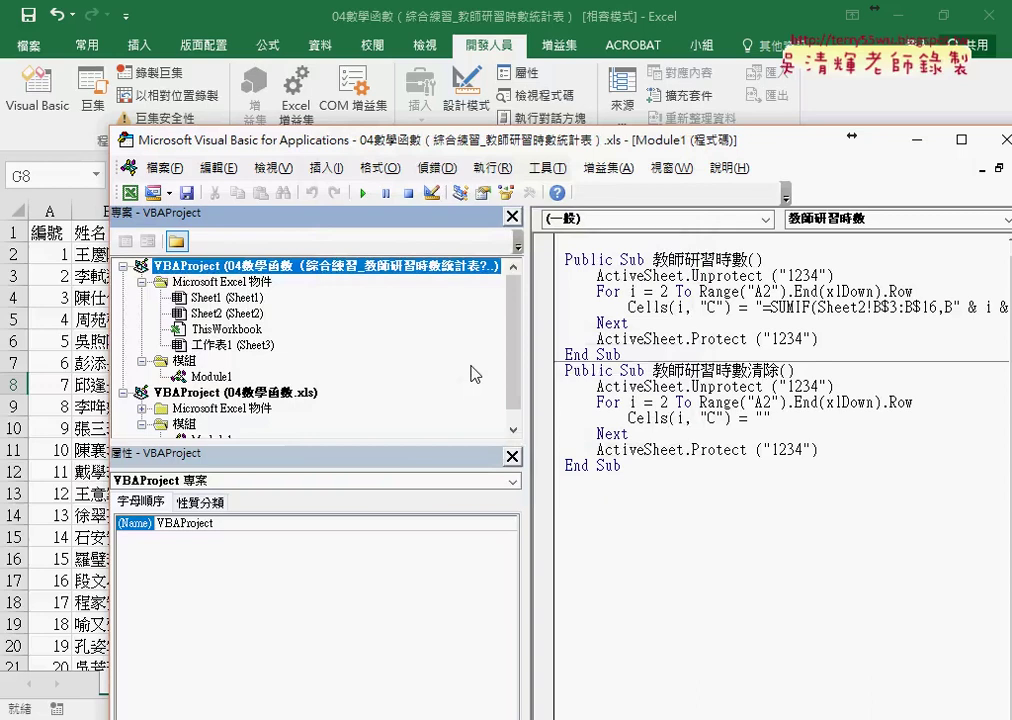
Step: Close the editor, save the workbook, and reopen it from its folder
left_click(1003, 139)
left_click(988, 22)
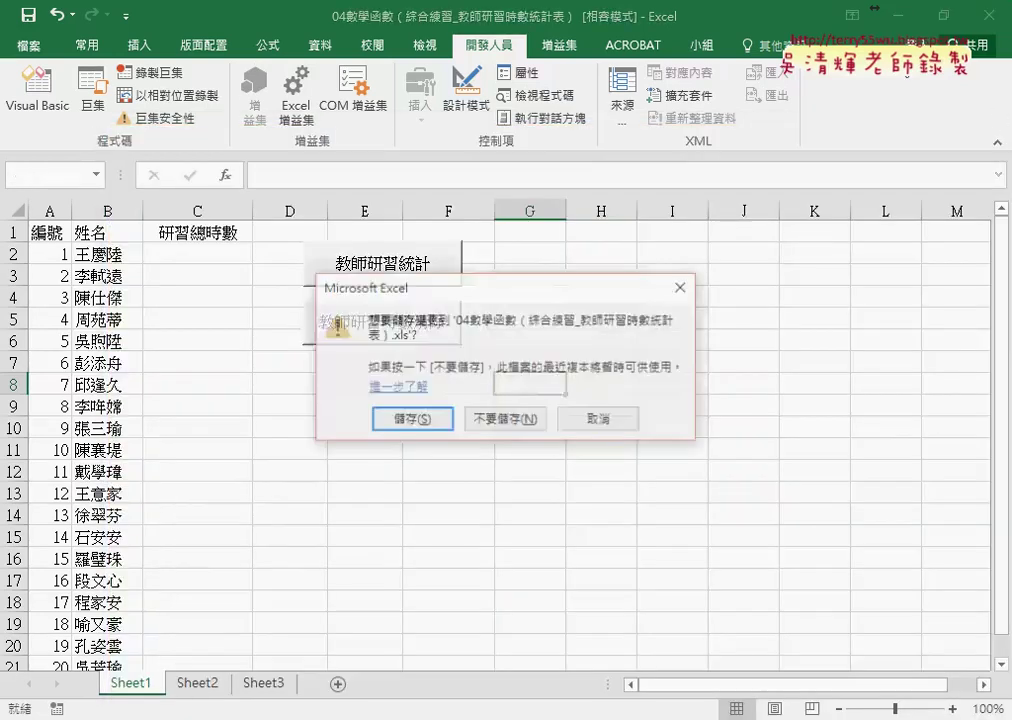
left_click(398, 421)
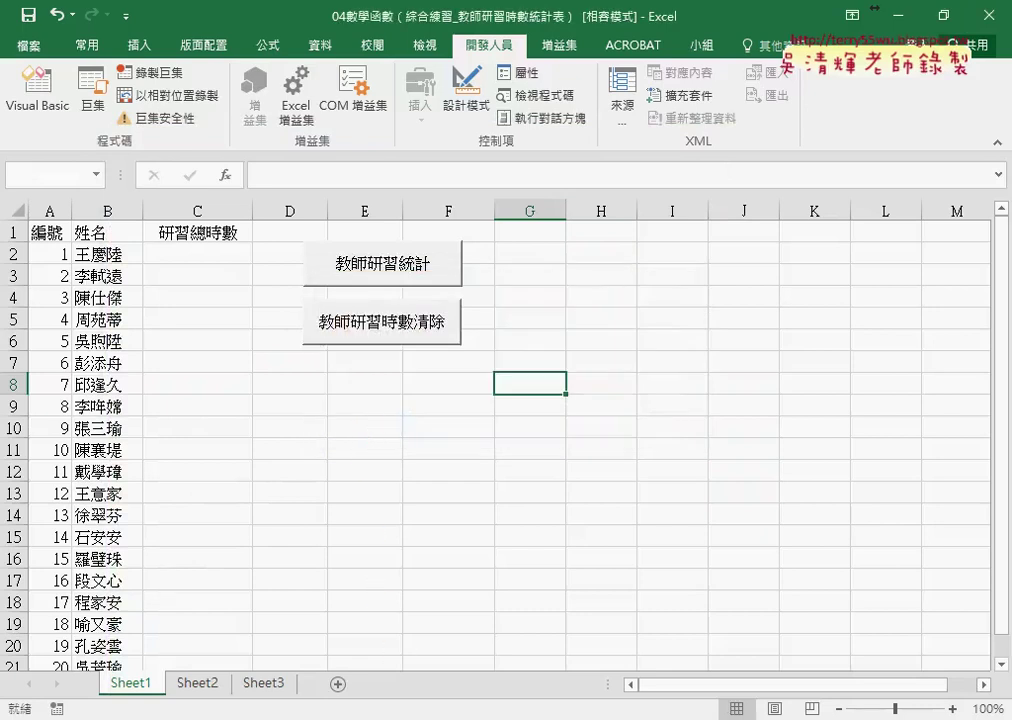
left_click(296, 662)
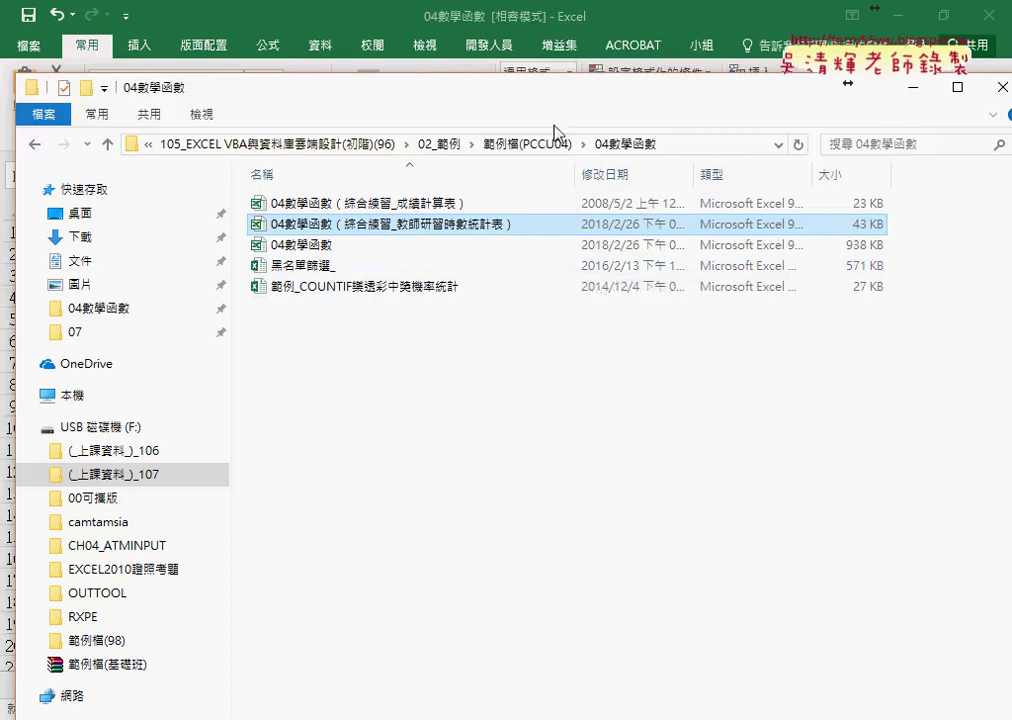
double_click(481, 234)
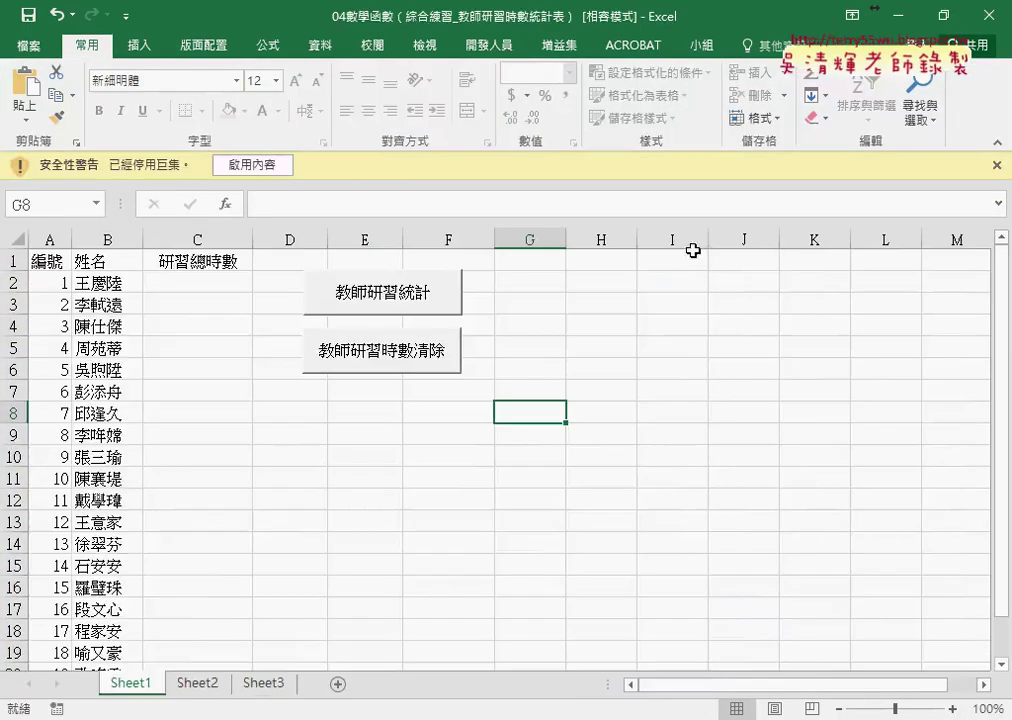
Step: Enable macros, open the VBA editor, and try expanding the locked VBAProject to get the password prompt
left_click(260, 170)
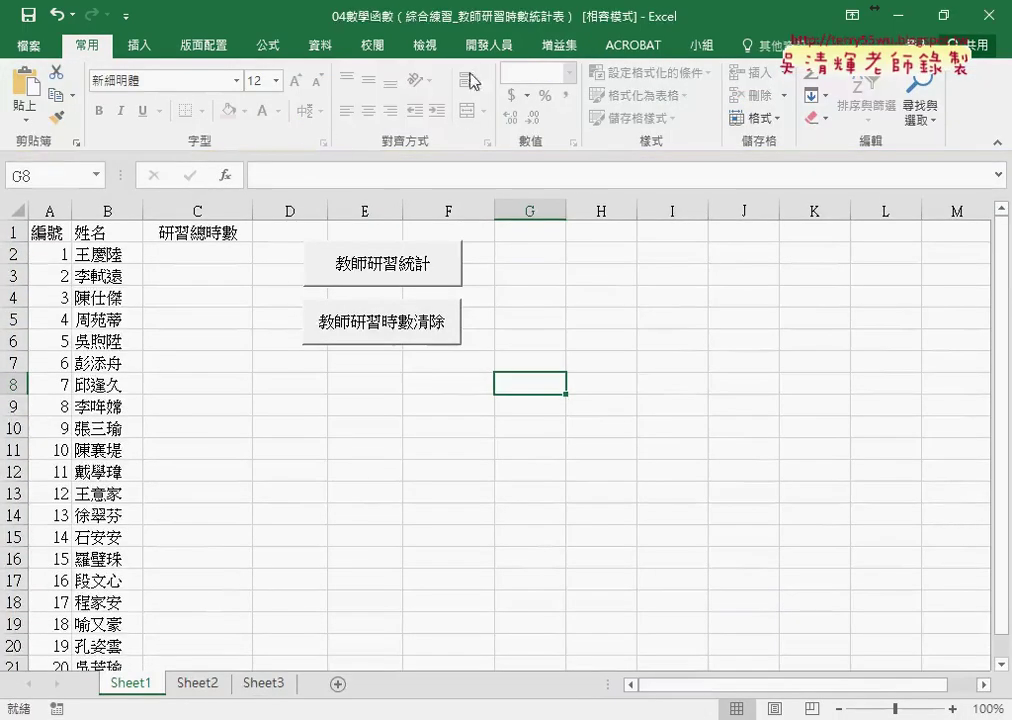
left_click(494, 55)
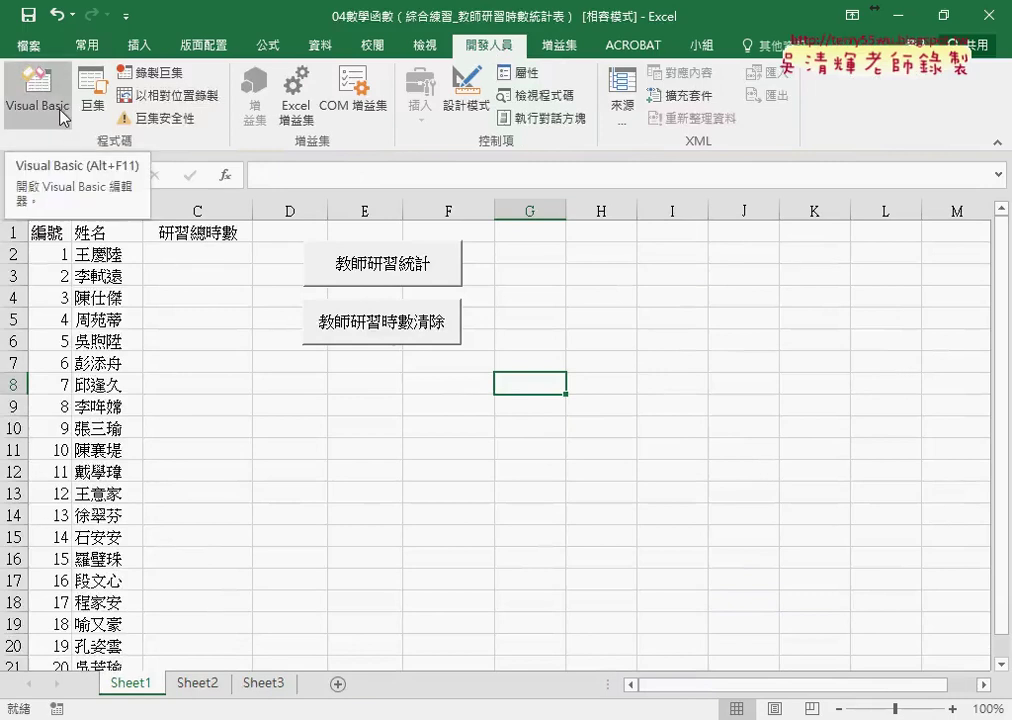
left_click(62, 117)
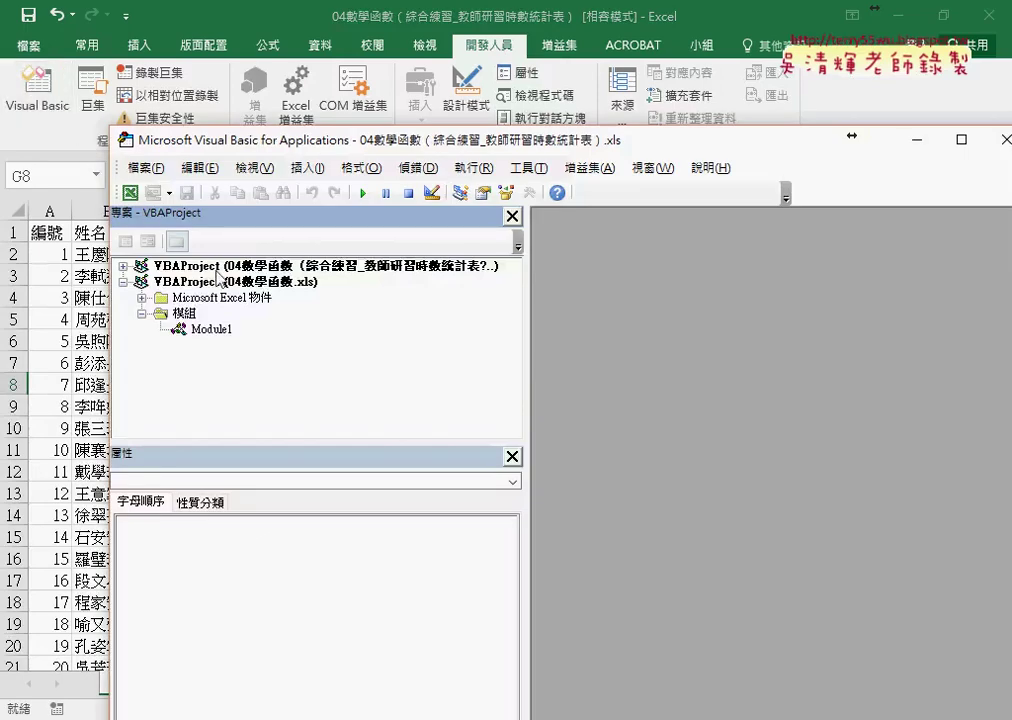
left_click(302, 267)
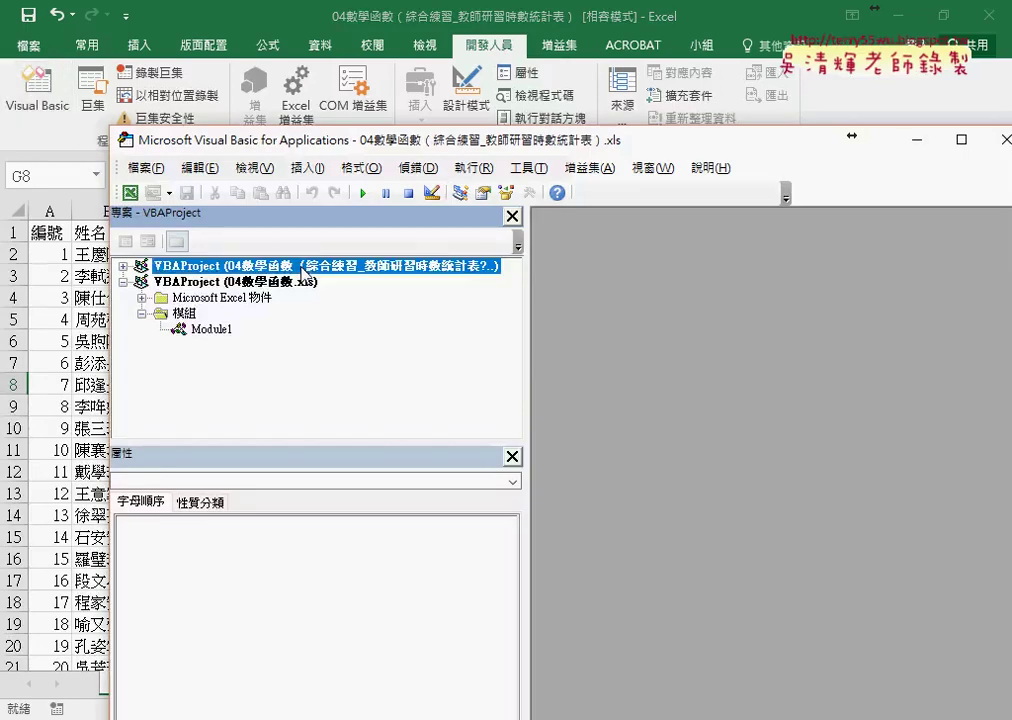
left_click(124, 267)
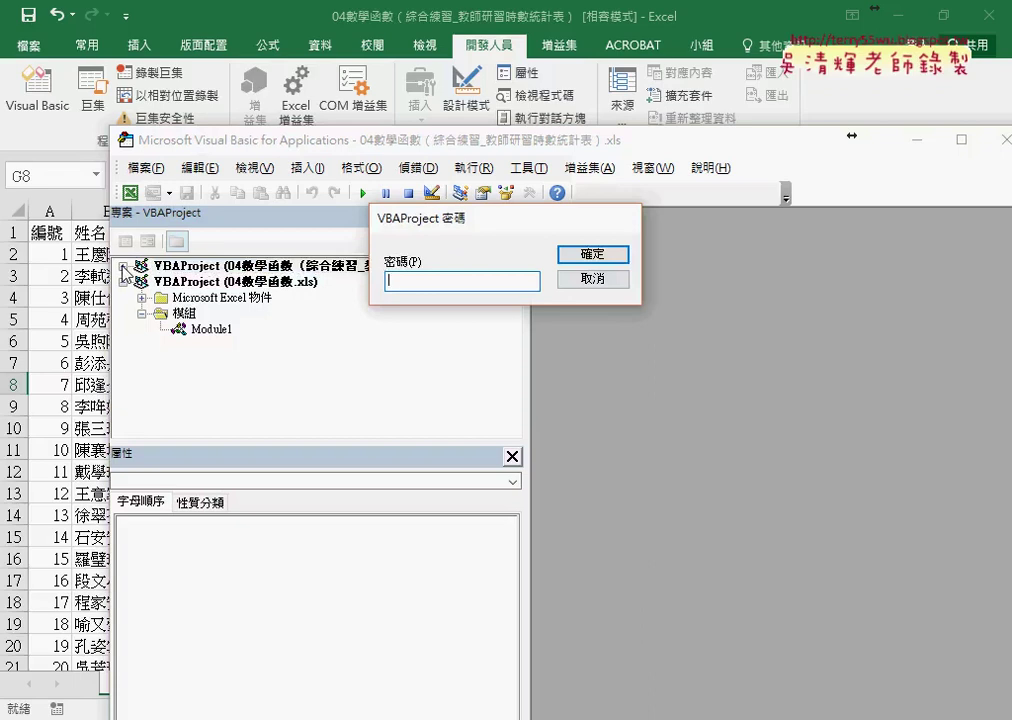
Step: Enter the project password, retrying after the incorrect-password error, to unlock the project
key("Return")
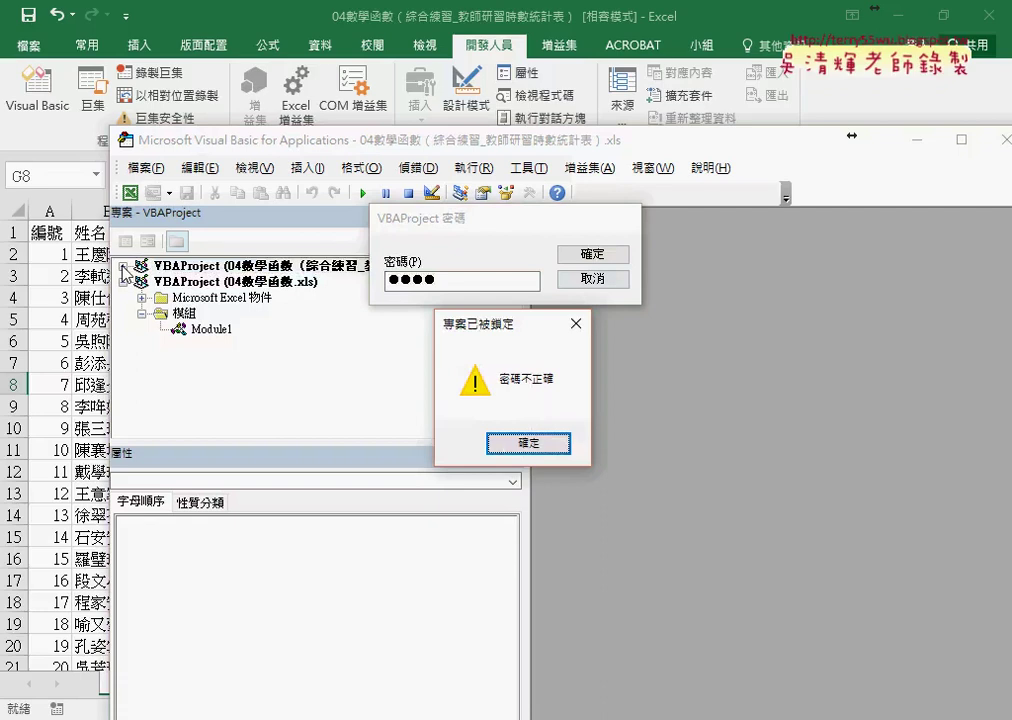
key("Return")
key("Return")
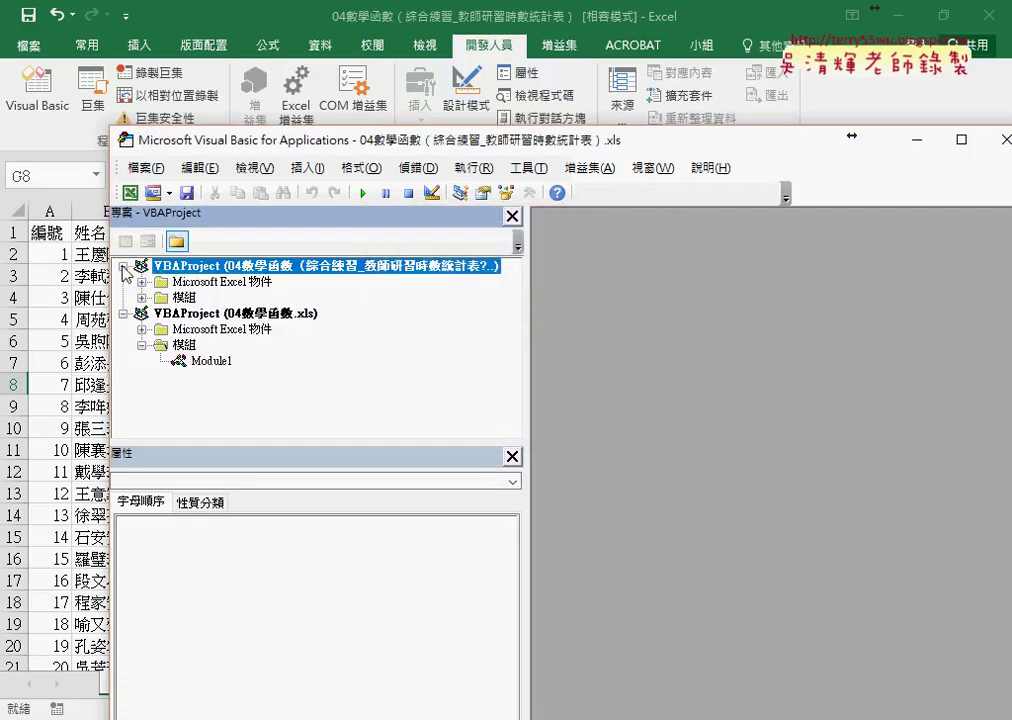
Step: Open Module1 from the Modules folder and select the Unprotect password argument
left_click(142, 297)
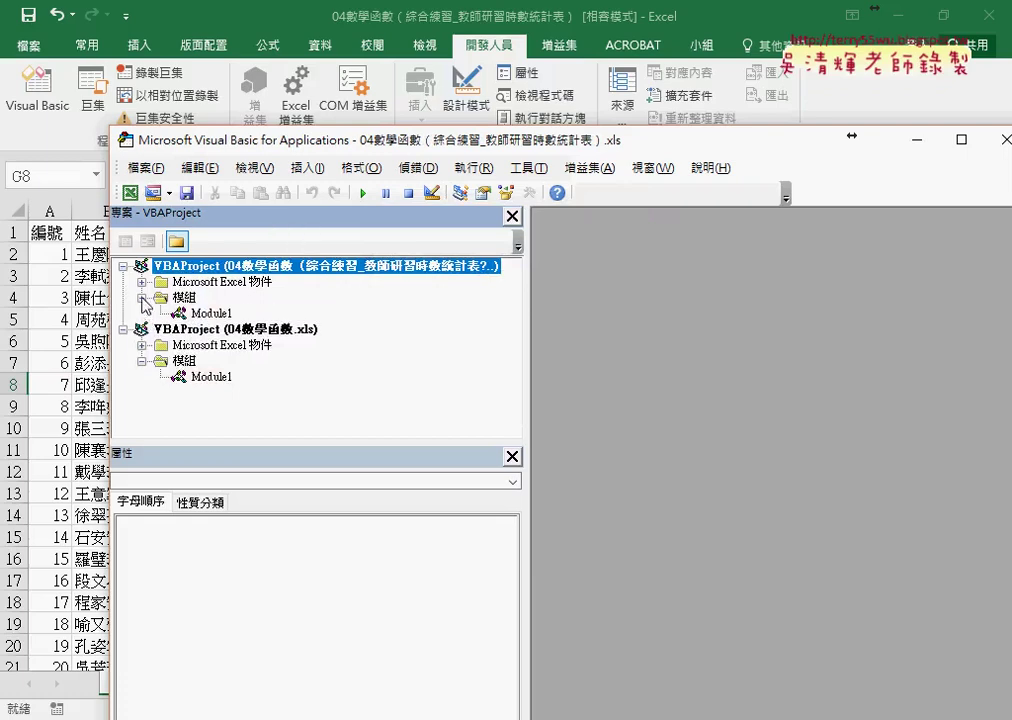
double_click(205, 316)
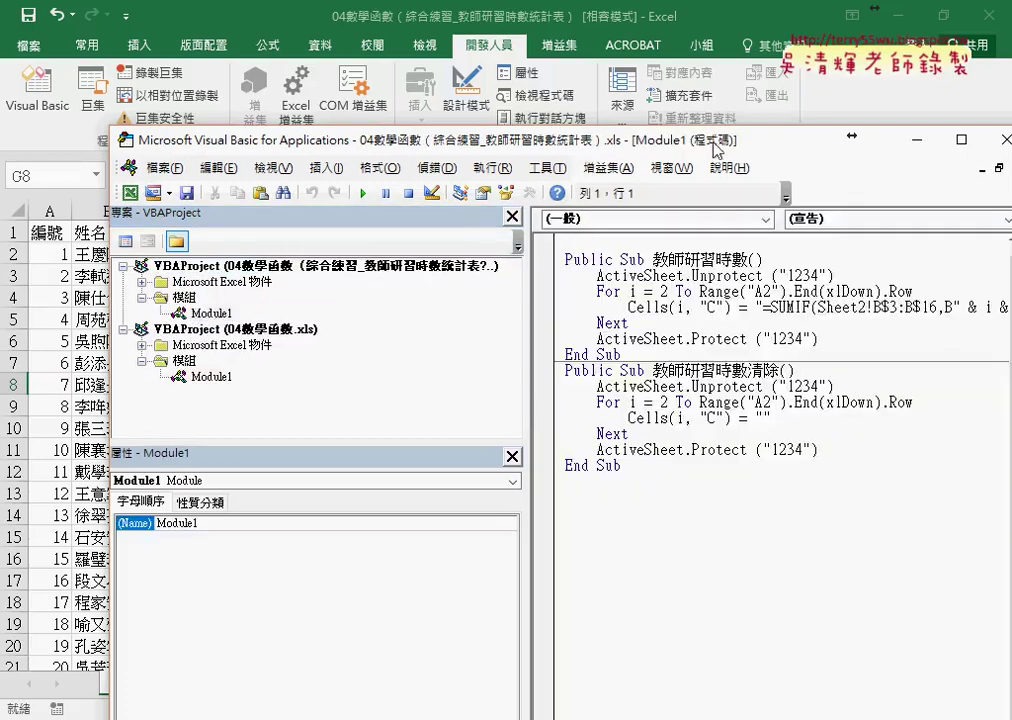
left_click_drag(716, 150, 642, 160)
left_click_drag(762, 285, 698, 286)
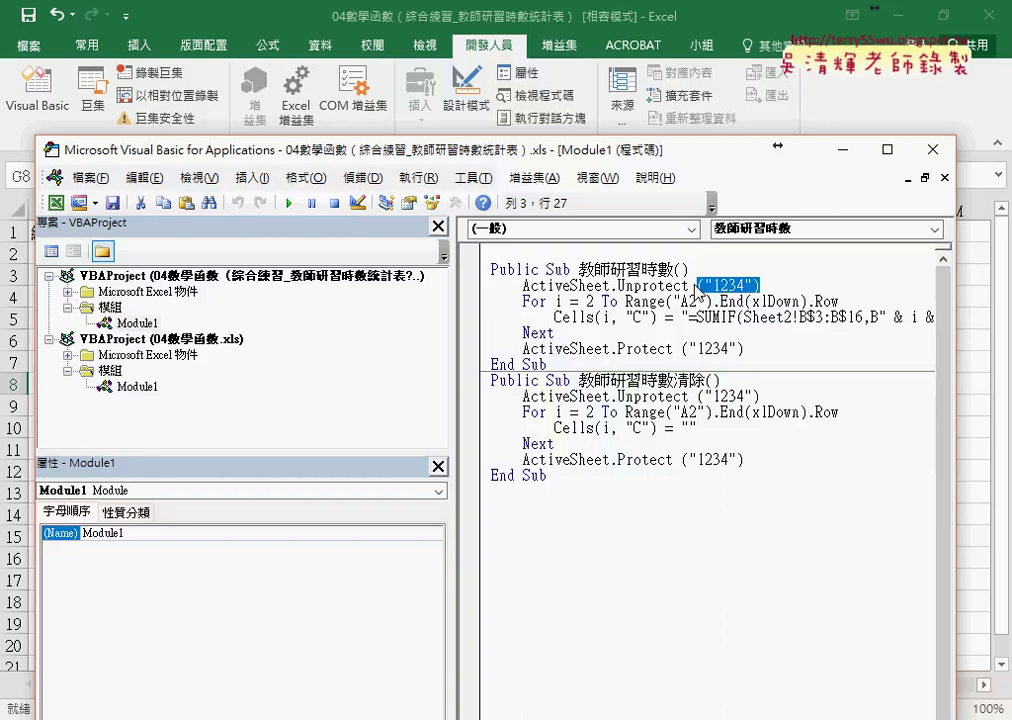
right_click(328, 280)
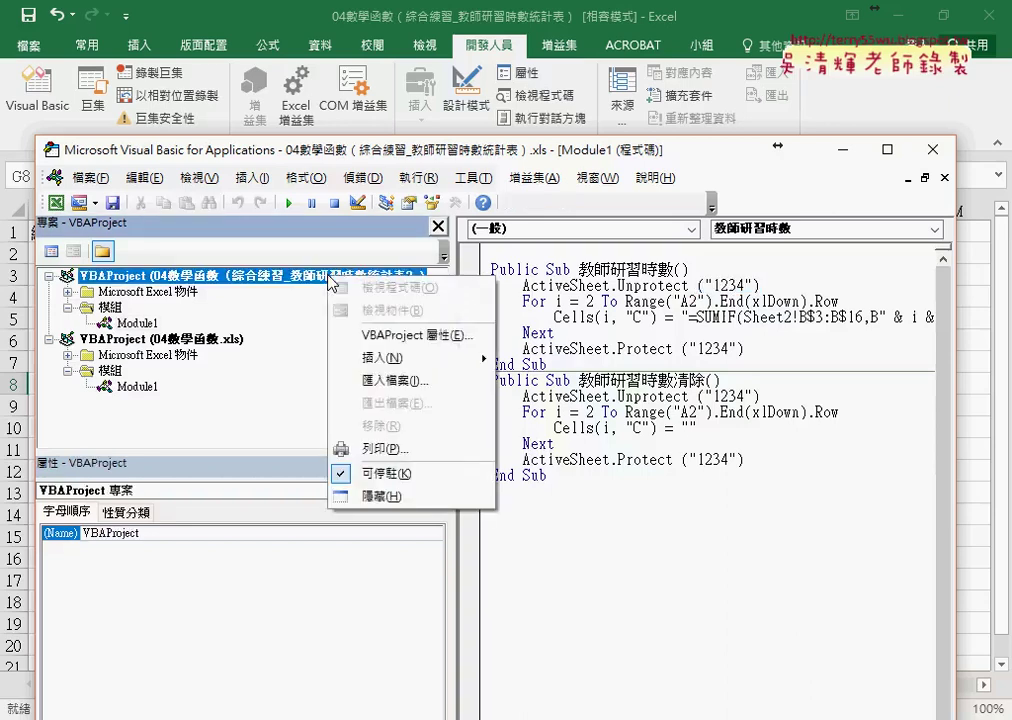
left_click(450, 345)
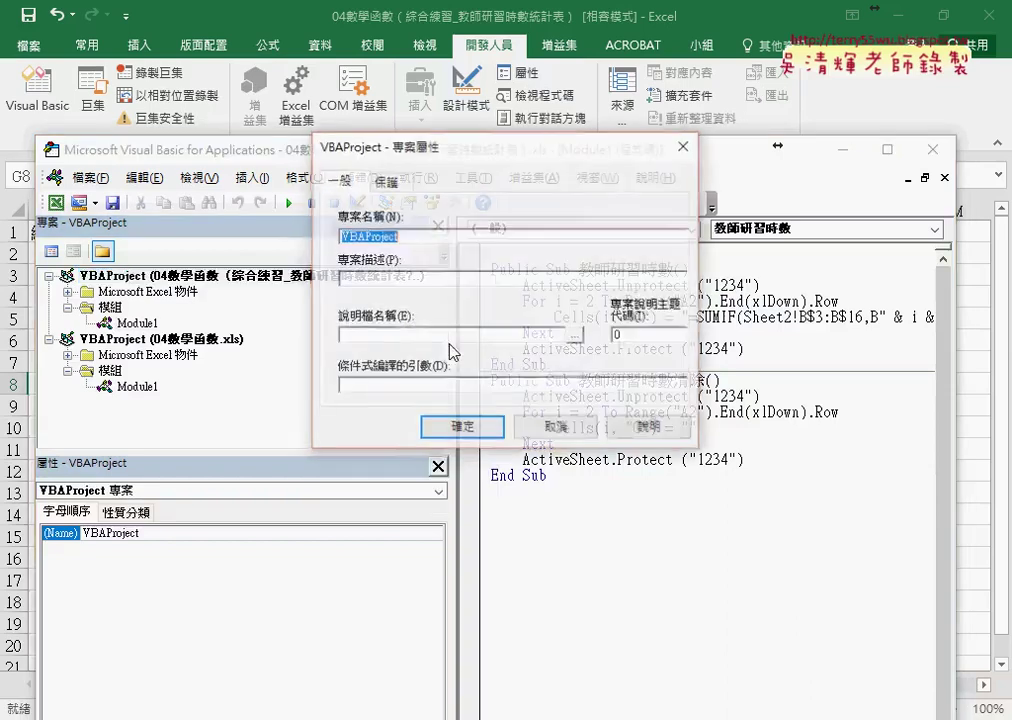
left_click(385, 180)
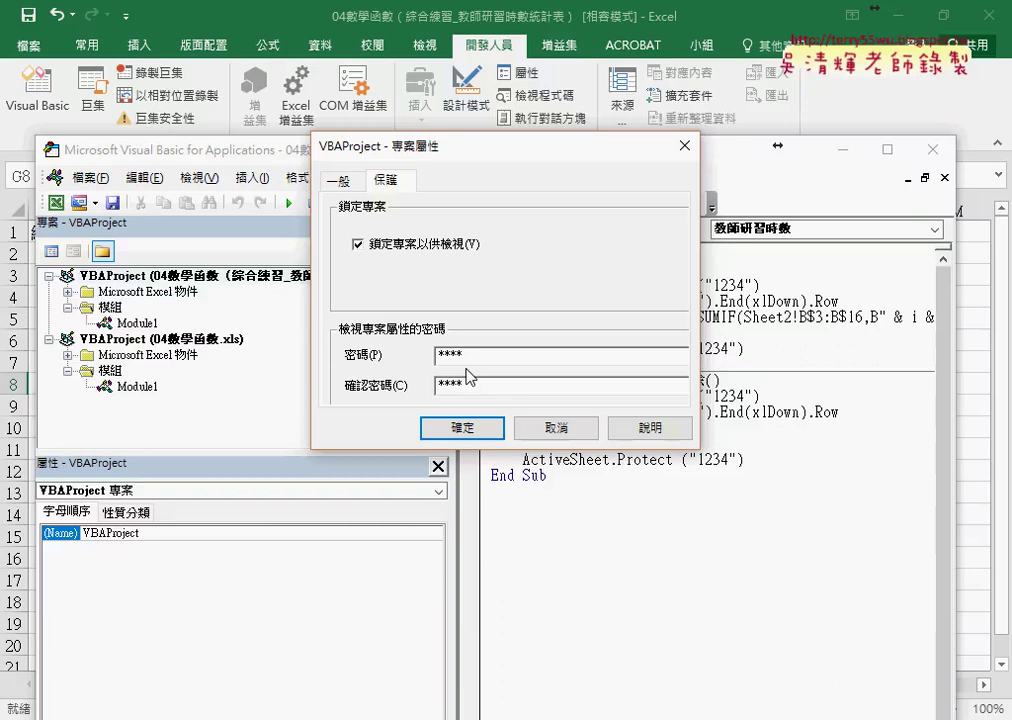
left_click(583, 427)
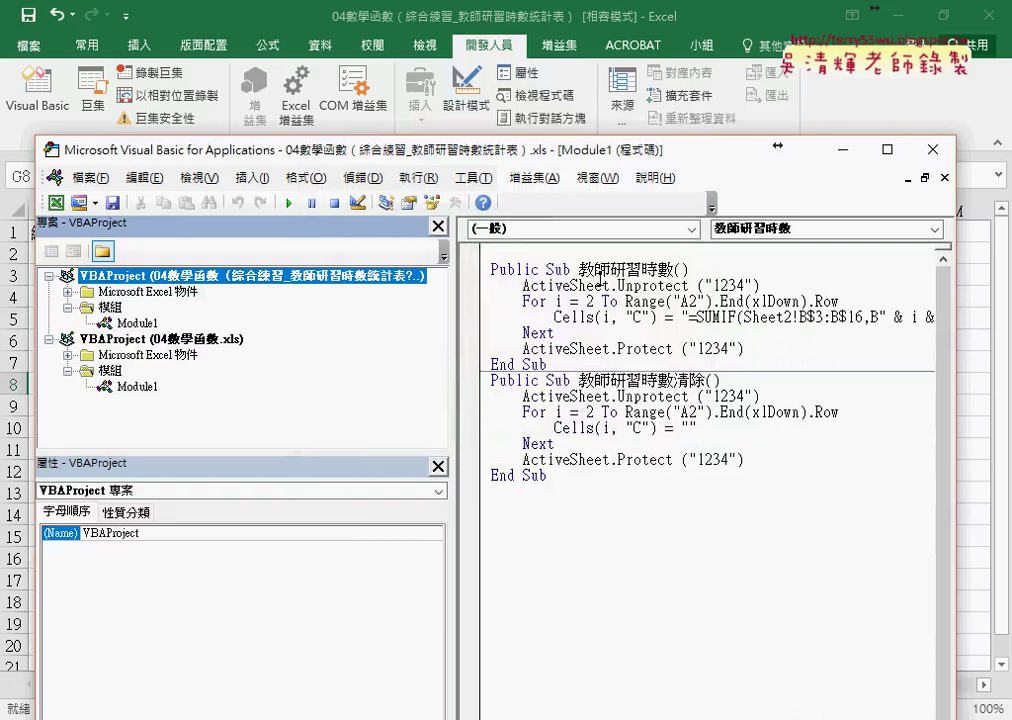
Step: Bring up the context menu for the workbook's VBAProject node in the Project Explorer
right_click(368, 278)
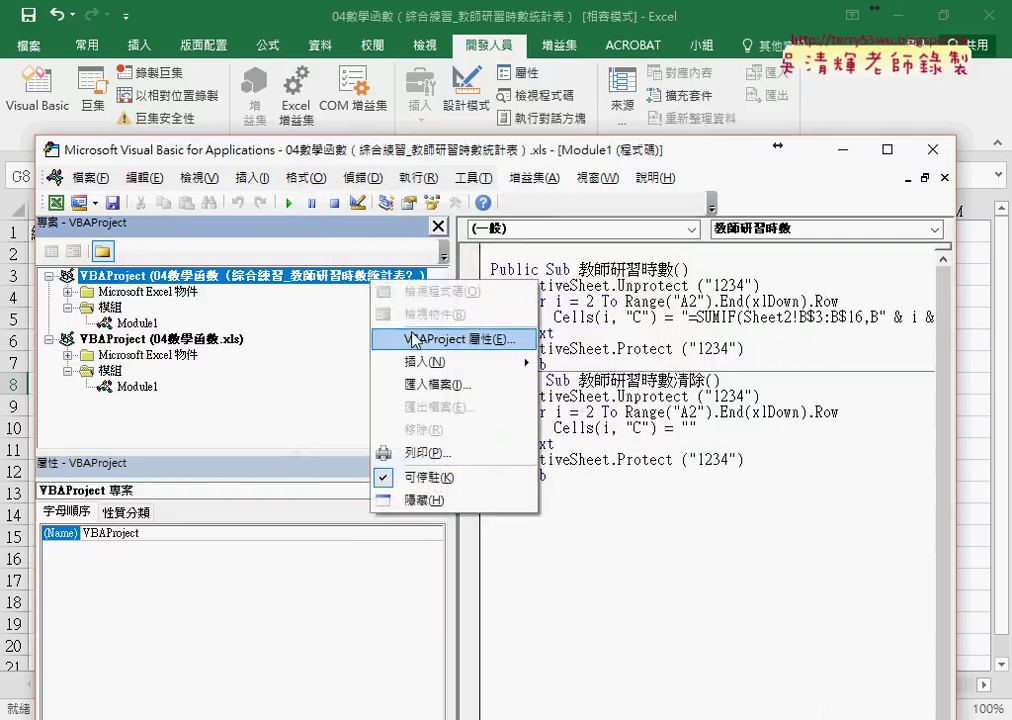